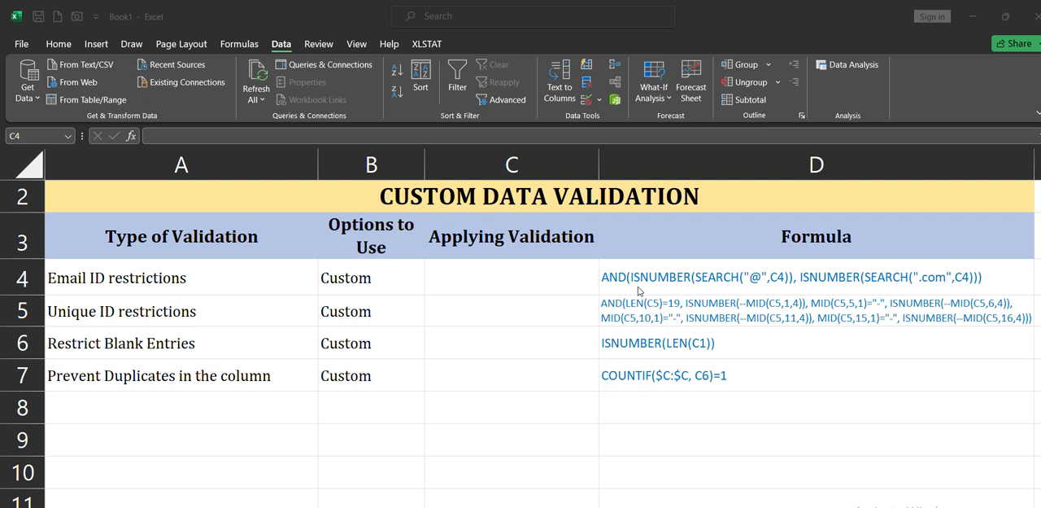
pyautogui.click(511, 281)
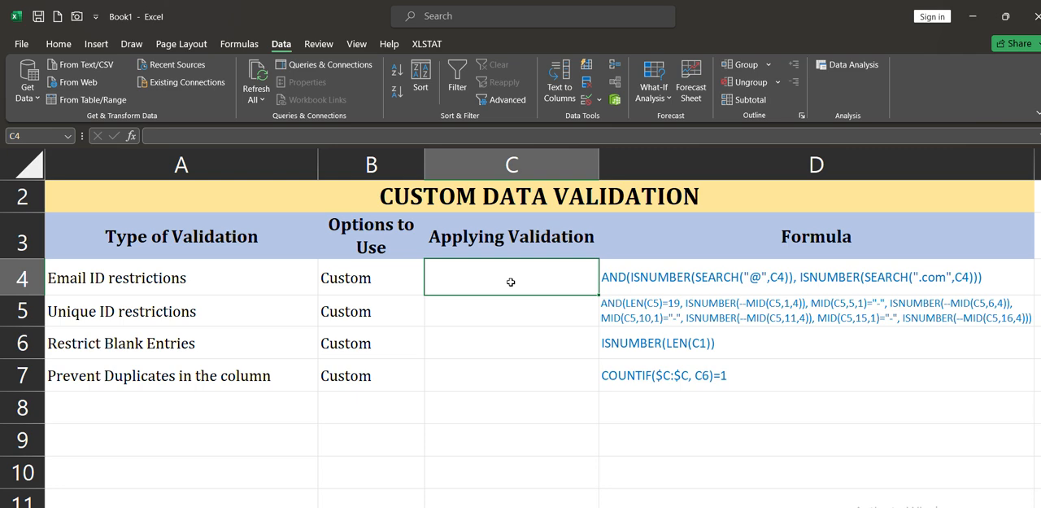
pyautogui.click(584, 99)
pyautogui.moveTo(464, 50); pyautogui.dragTo(455, 214)
pyautogui.click(385, 271)
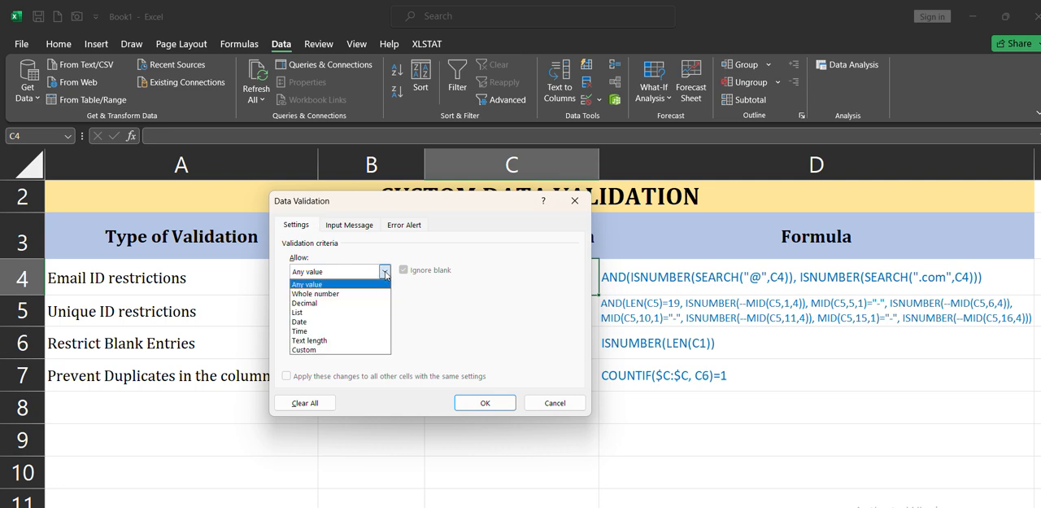
pyautogui.click(374, 349)
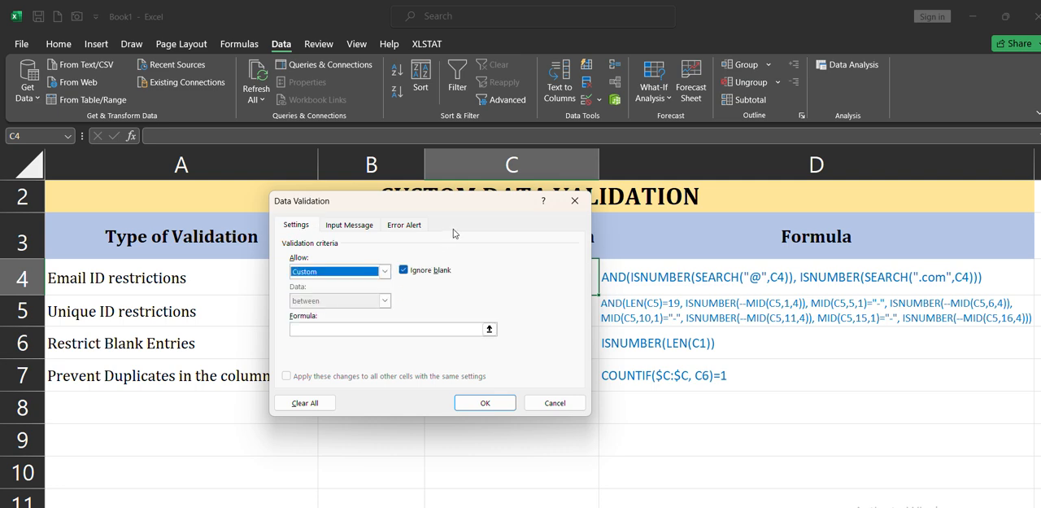
pyautogui.moveTo(496, 201); pyautogui.dragTo(309, 112)
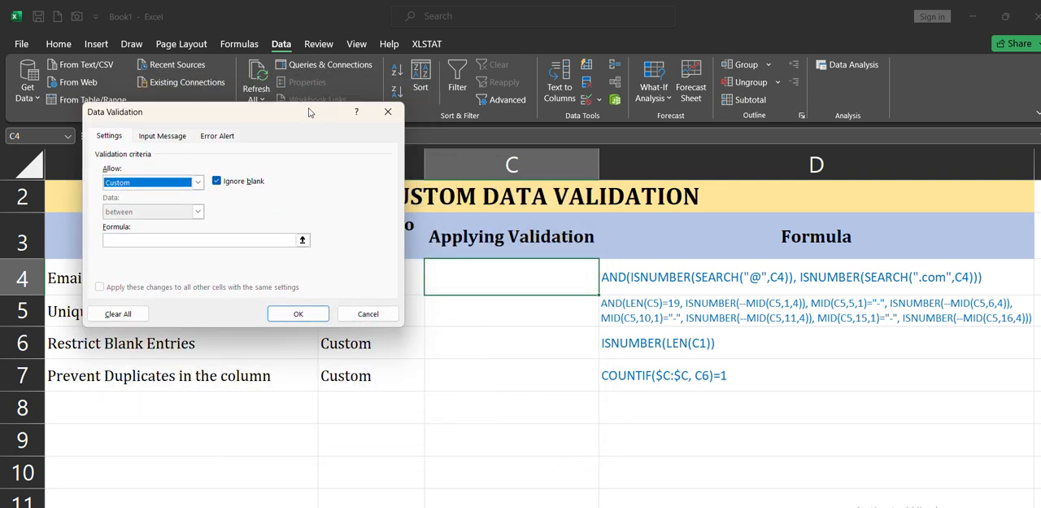
pyautogui.click(219, 238)
pyautogui.click(385, 322)
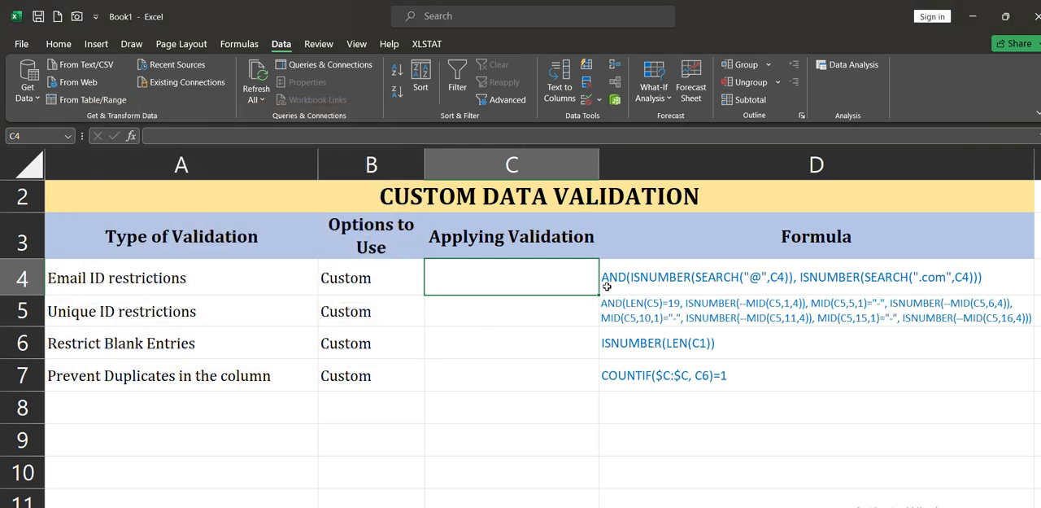
# Try the domain ending .in in place of .com in the email formula text in D4
pyautogui.scroll(3, 553, 298)
pyautogui.hscroll(-1, 553, 298)
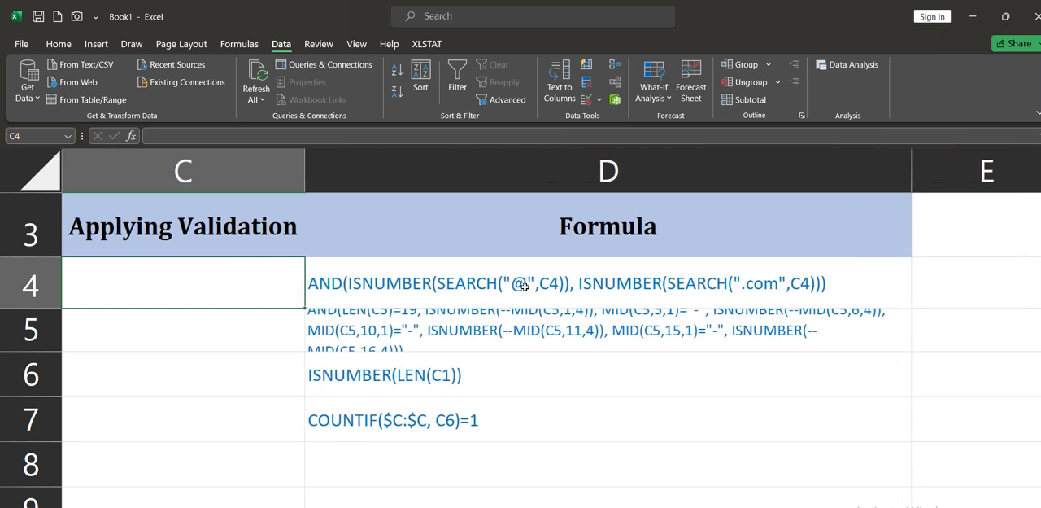
pyautogui.click(525, 287)
pyautogui.doubleClick(525, 286)
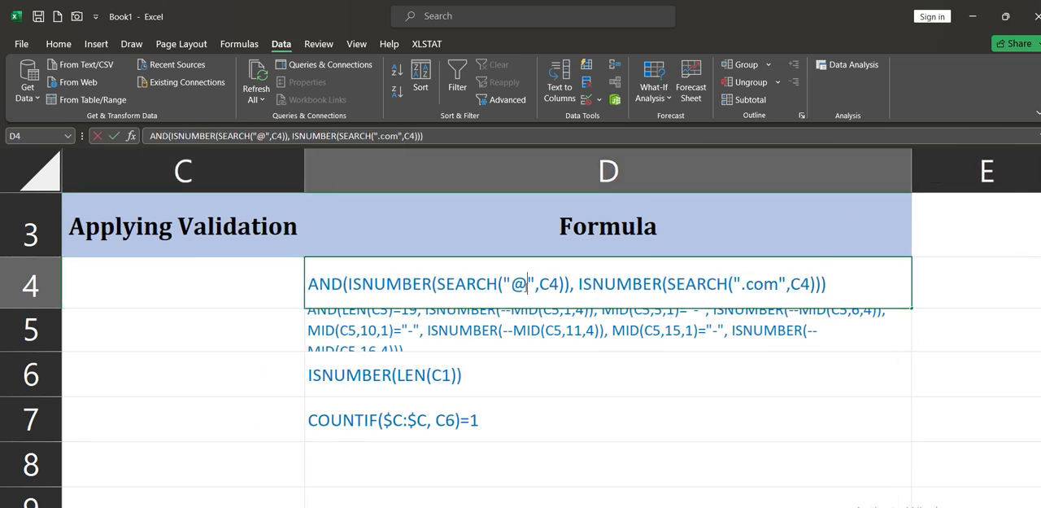
pyautogui.doubleClick(515, 293)
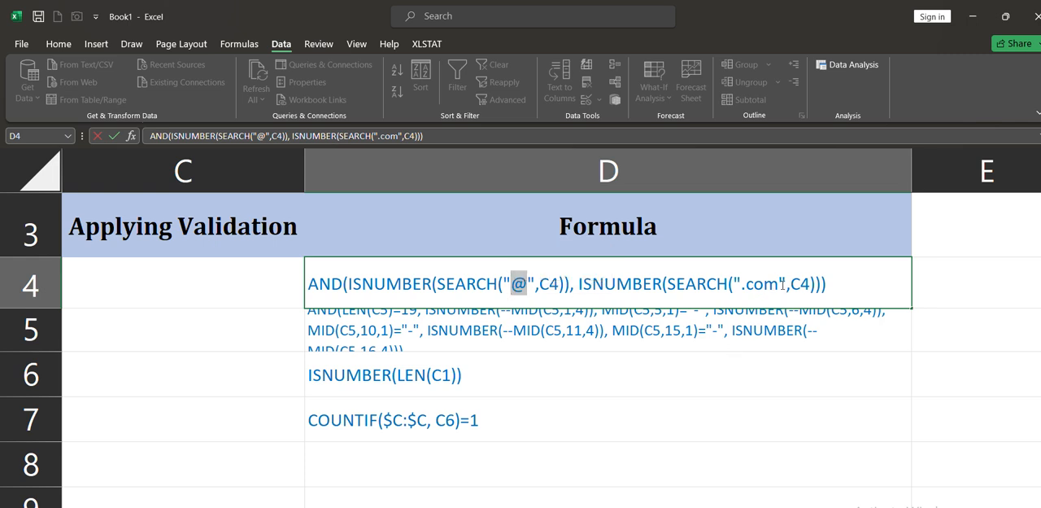
pyautogui.moveTo(779, 286); pyautogui.dragTo(742, 289)
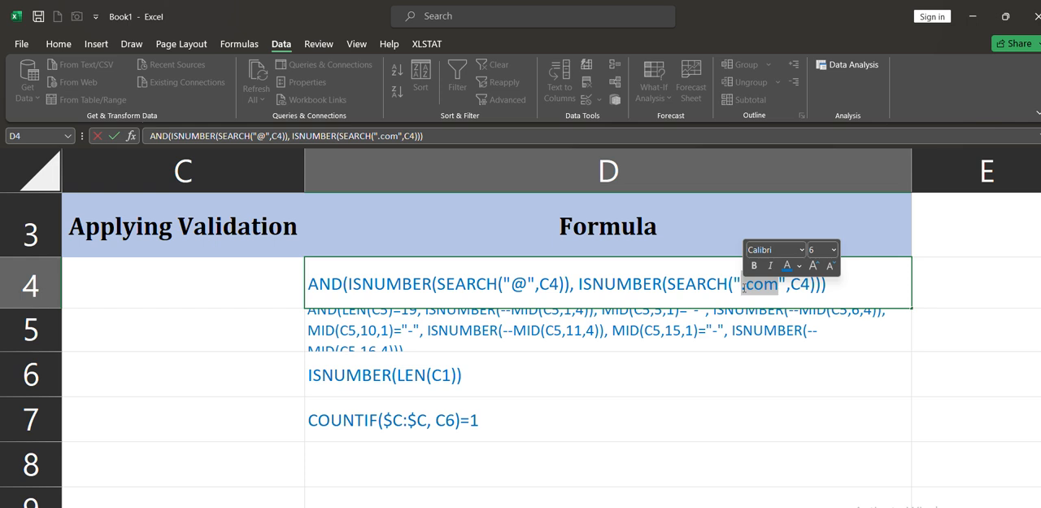
pyautogui.press('Right')
pyautogui.press('BackSpace')
pyautogui.press('BackSpace')
pyautogui.press('BackSpace')
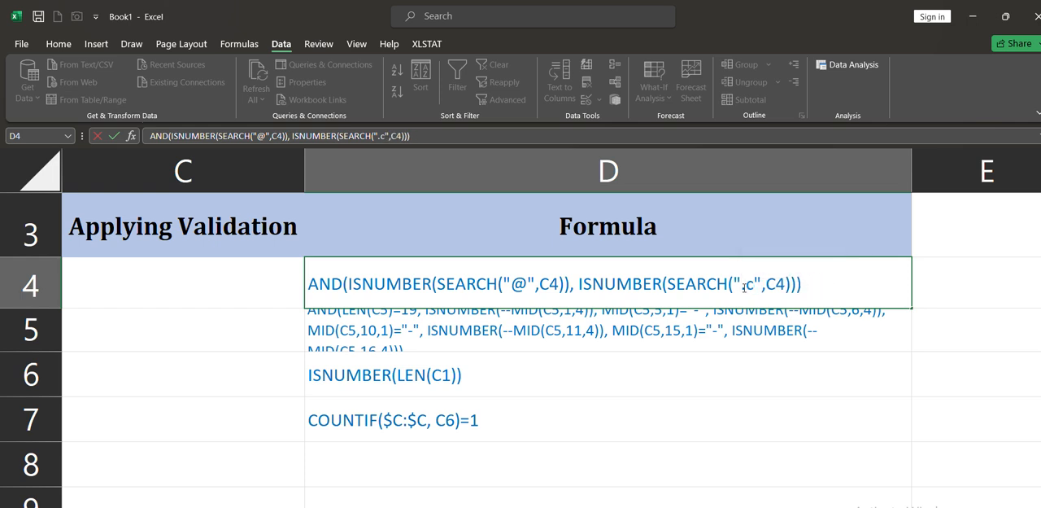
pyautogui.write('in')
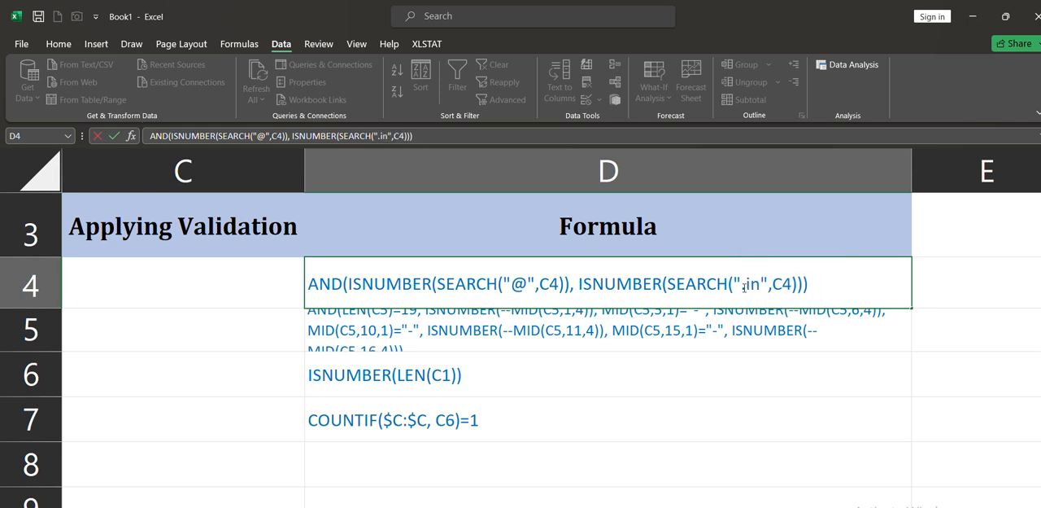
# Try .uk as the domain ending in D4's email formula text and restore it to .com
pyautogui.press('BackSpace')
pyautogui.press('BackSpace')
pyautogui.write('uk')
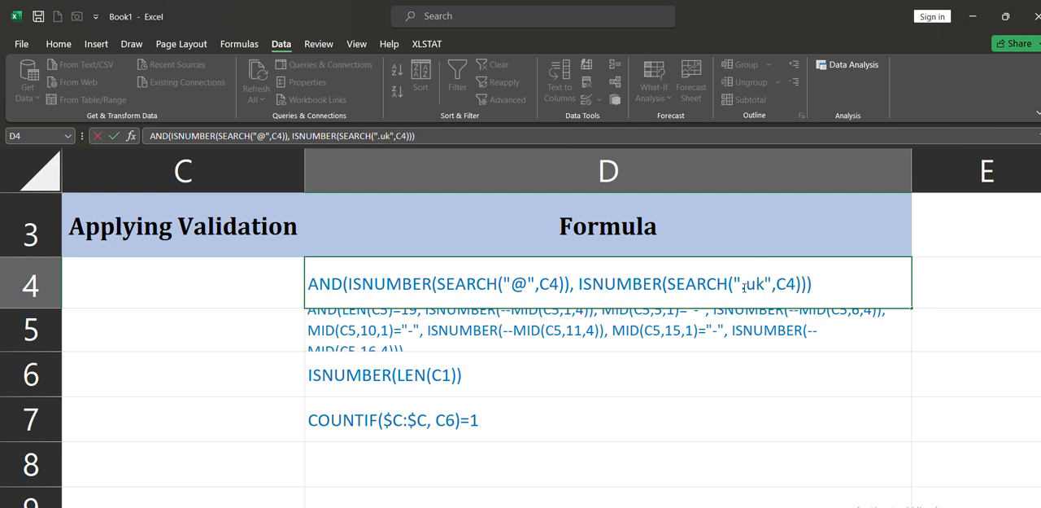
pyautogui.press('BackSpace')
pyautogui.press('BackSpace')
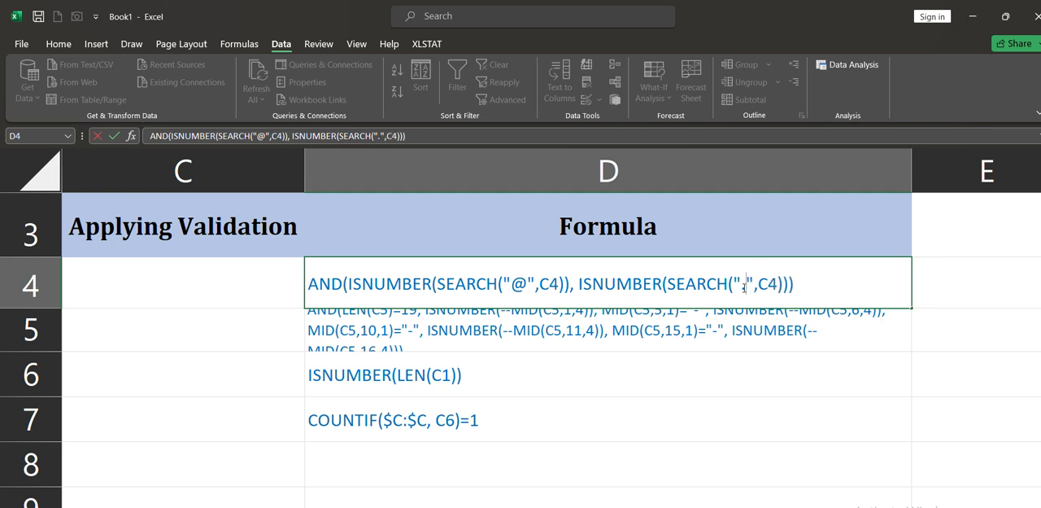
pyautogui.write('com')
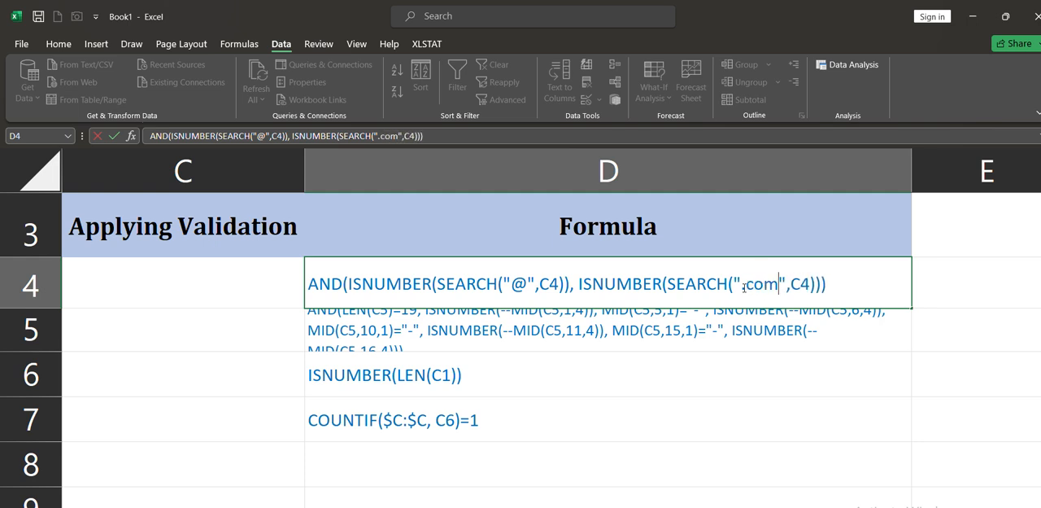
pyautogui.press('Return')
pyautogui.press('Up')
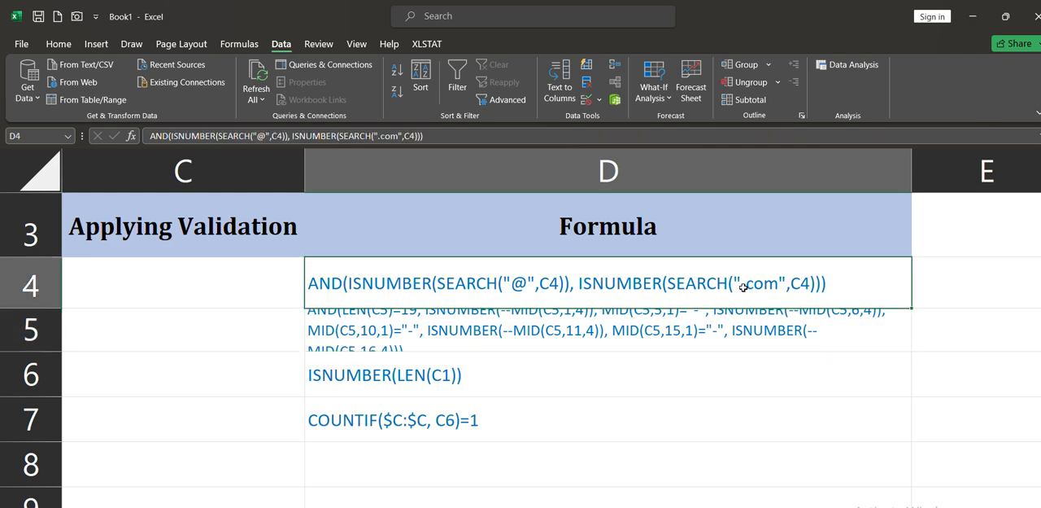
pyautogui.press('Left')
pyautogui.press('Left')
pyautogui.press('Left')
pyautogui.press('Right')
pyautogui.press('Right')
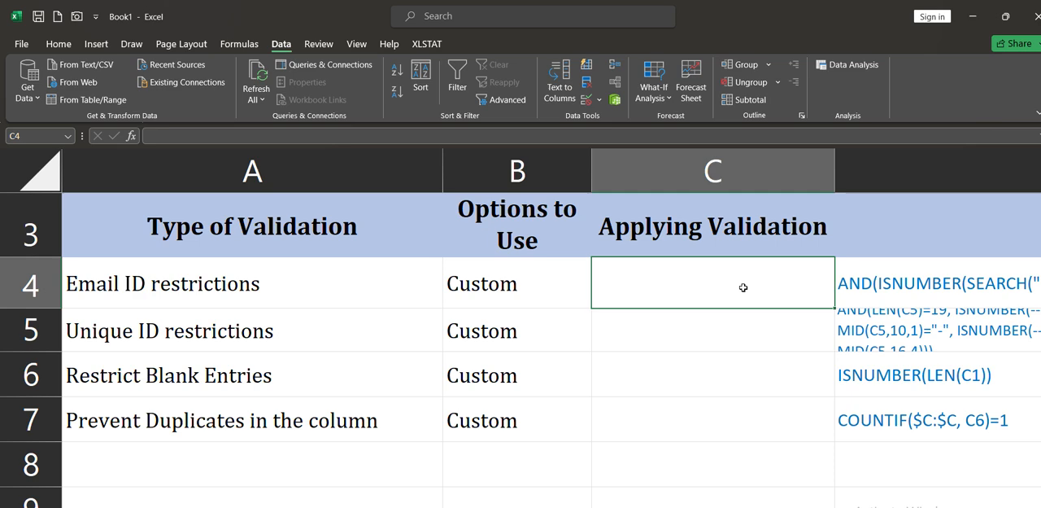
pyautogui.press('Right')
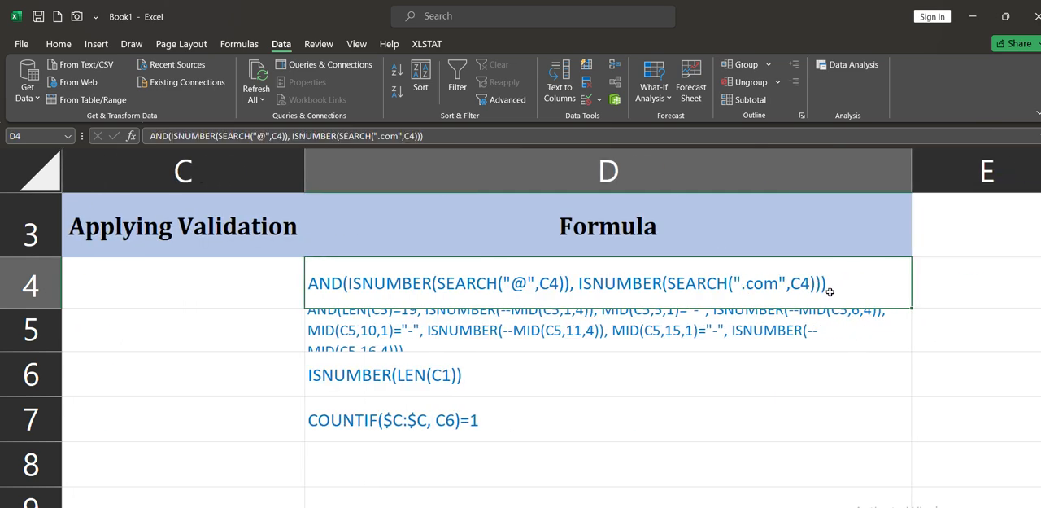
# Copy the complete email validation formula text from D4
pyautogui.doubleClick(857, 287)
pyautogui.moveTo(856, 287); pyautogui.dragTo(310, 293)
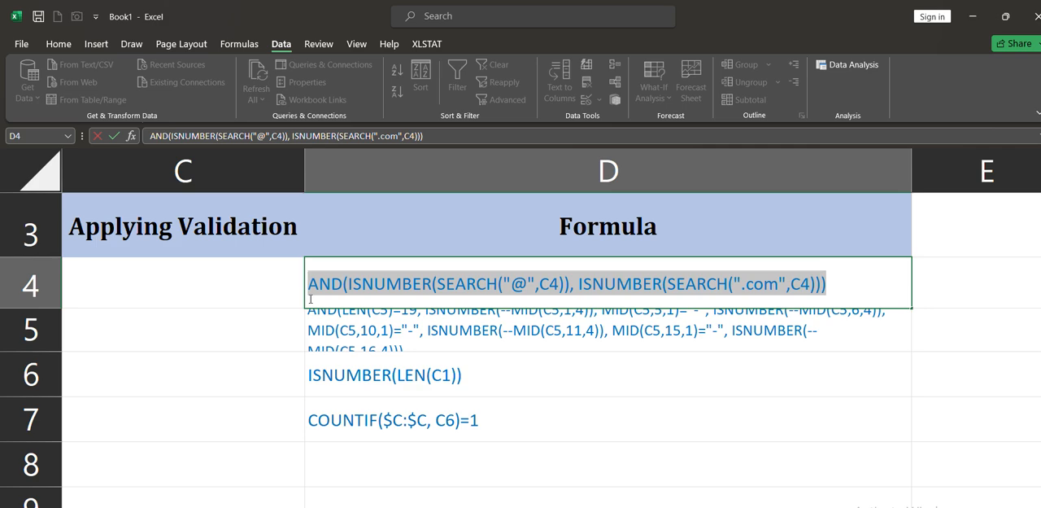
pyautogui.rightClick(339, 283)
pyautogui.click(370, 310)
# Apply Custom data validation to C4 with the formula =AND(ISNUMBER(SEARCH("@",C4)), ISNUMBER(SEARCH(".com",C4)))
pyautogui.hscroll(-5, 268, 303)
pyautogui.click(644, 292)
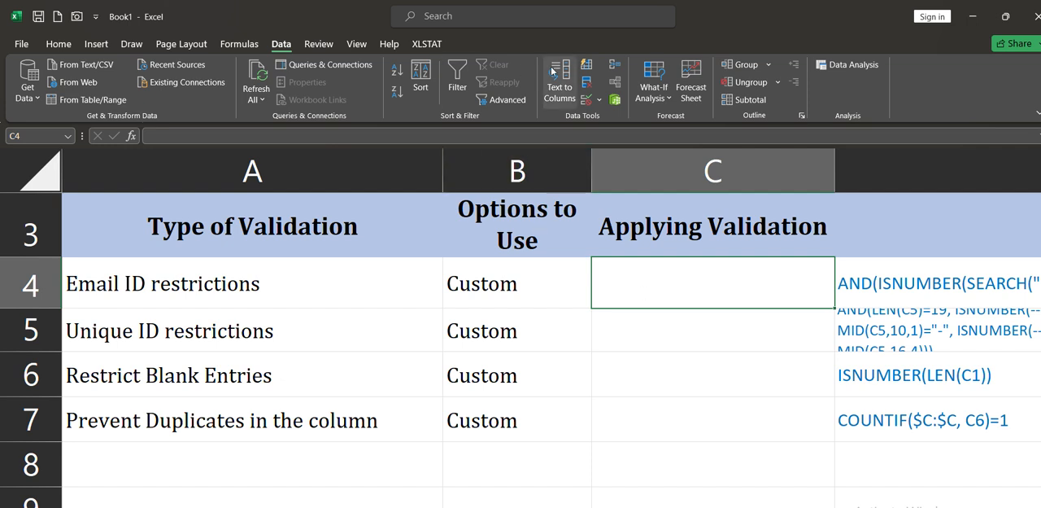
pyautogui.click(586, 100)
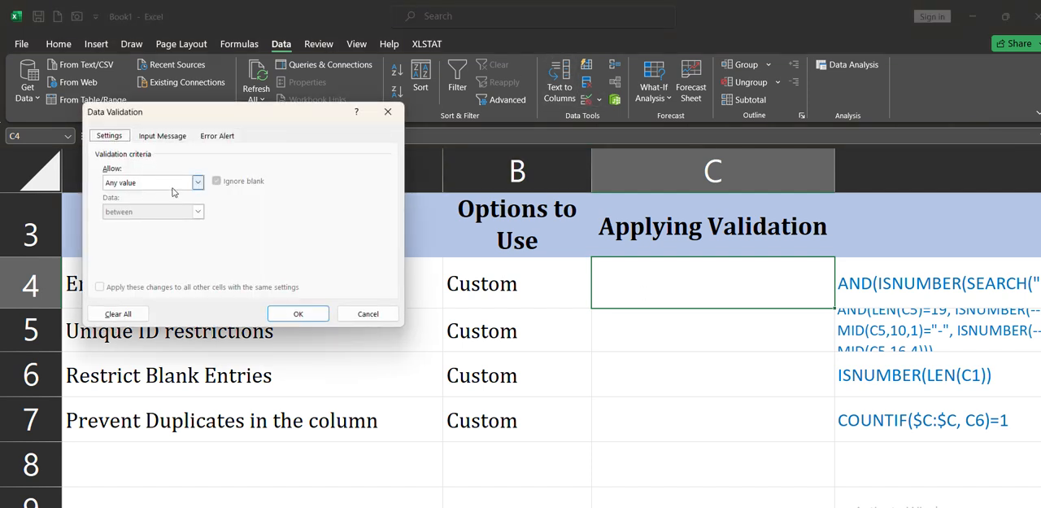
pyautogui.click(198, 183)
pyautogui.click(167, 260)
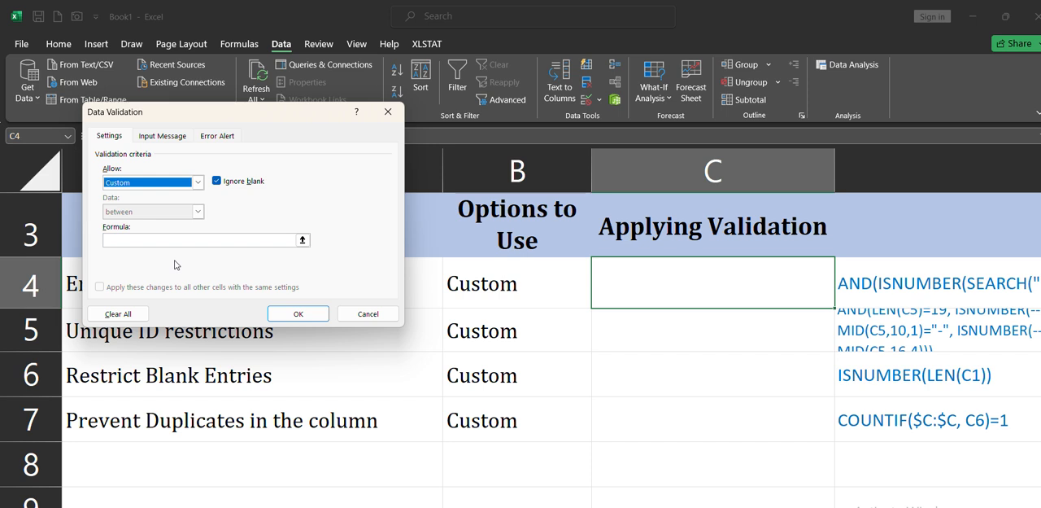
pyautogui.click(285, 239)
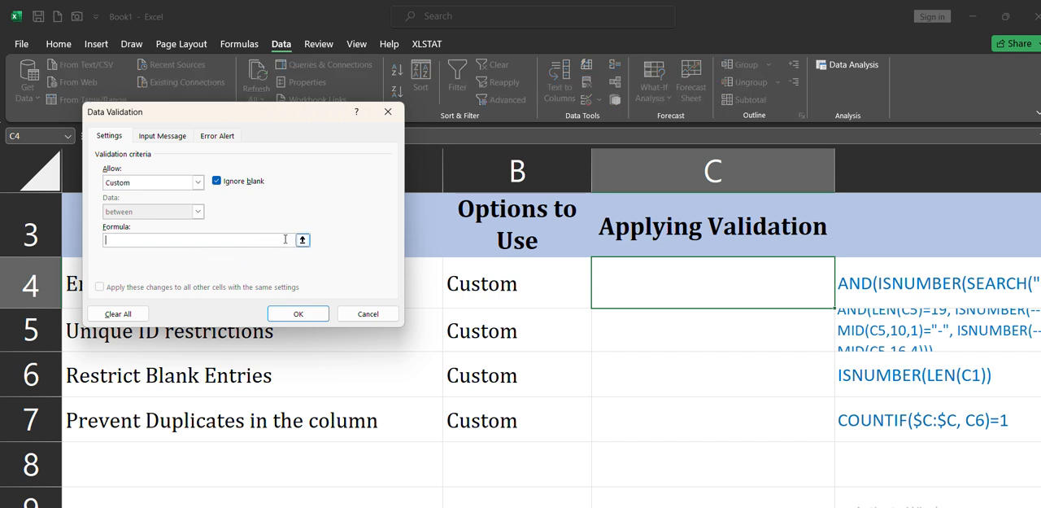
pyautogui.write('=')
pyautogui.hotkey('ctrl', 'v')
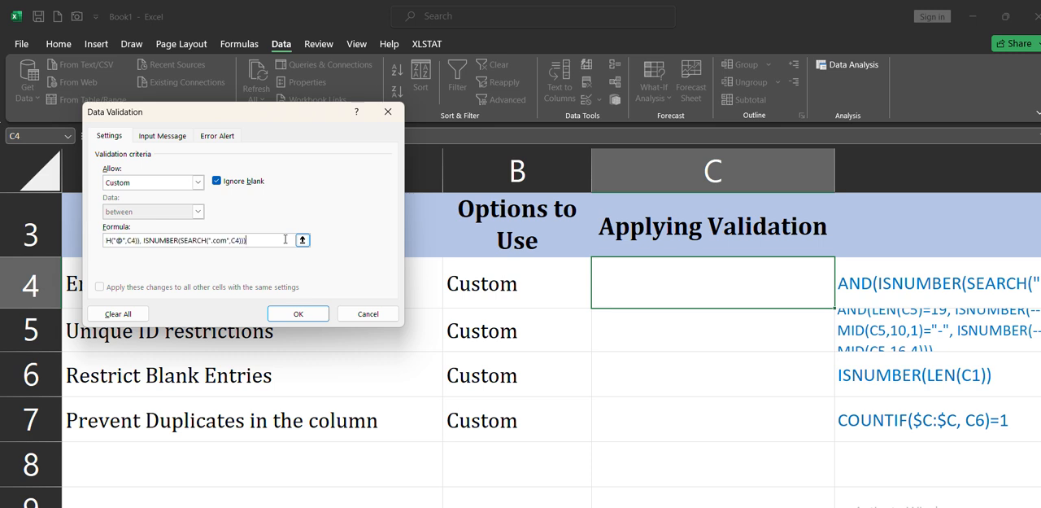
pyautogui.click(311, 316)
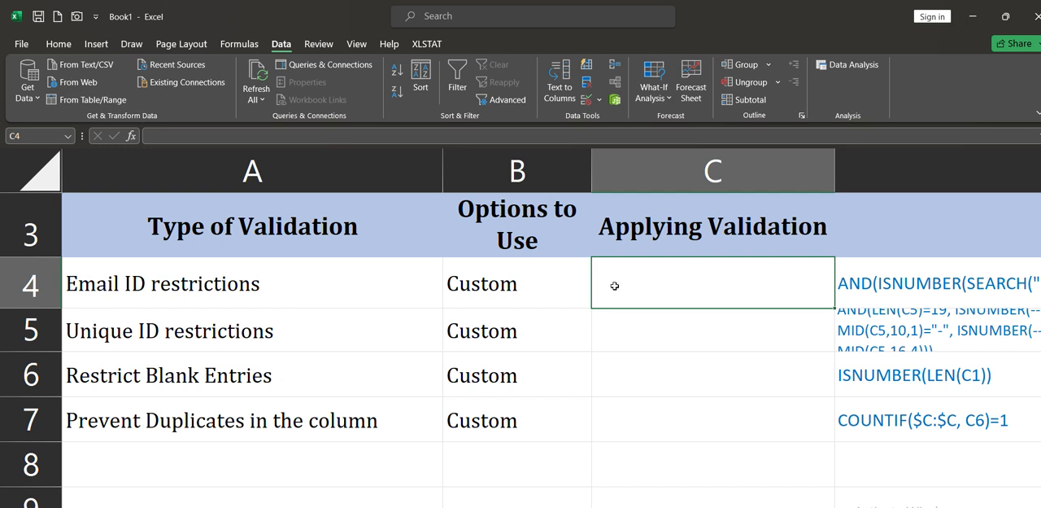
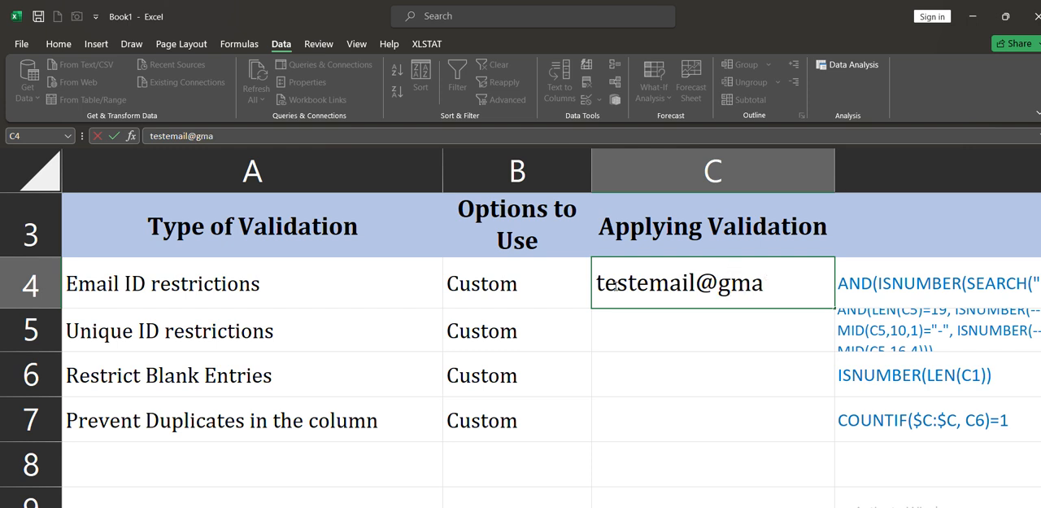
# Test the validation in C4 by entering an e-mail address that ends in .in
pyautogui.press('Return')
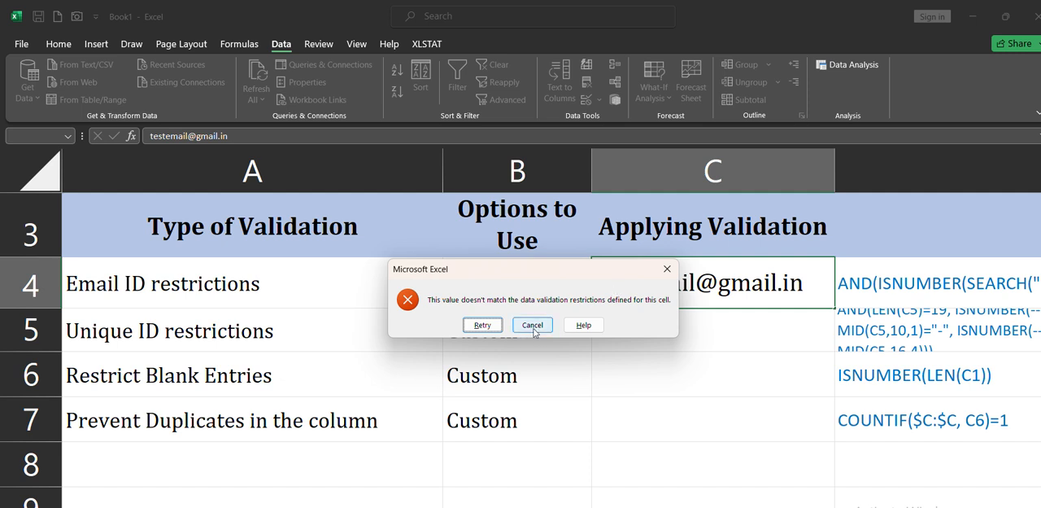
# Retry the entry in C4, changing the ending of the e-mail address to .com
pyautogui.press('Return')
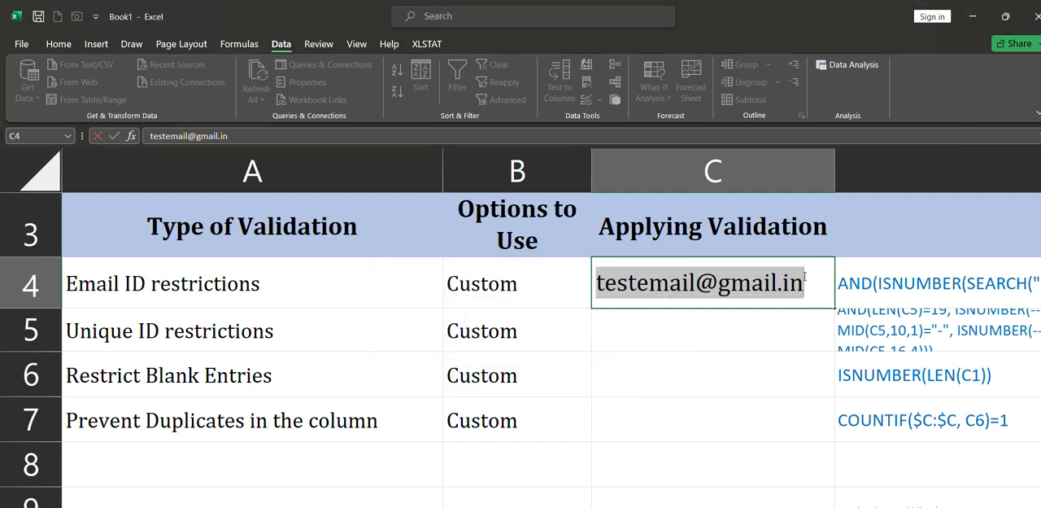
pyautogui.click(819, 292)
pyautogui.press('BackSpace')
pyautogui.press('BackSpace')
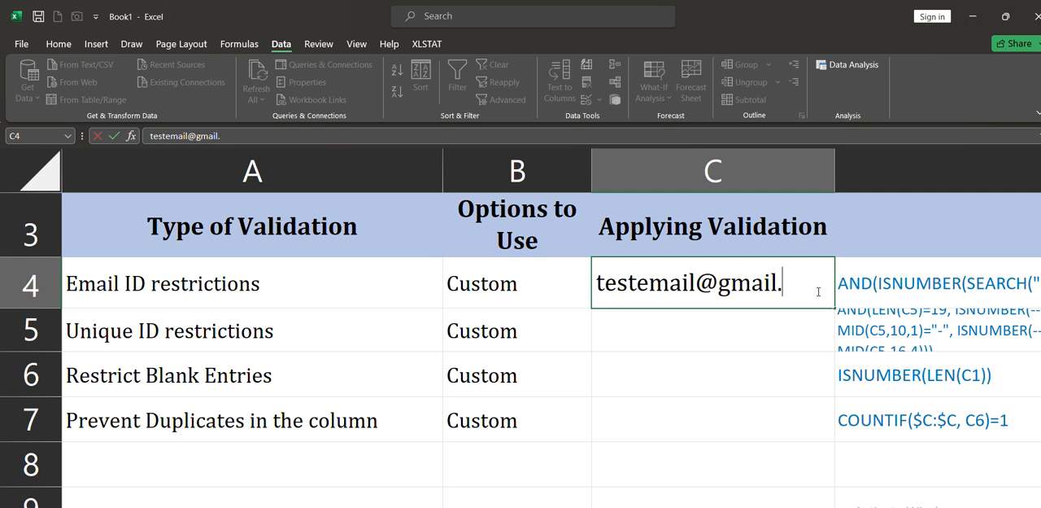
pyautogui.write('com')
pyautogui.press('Return')
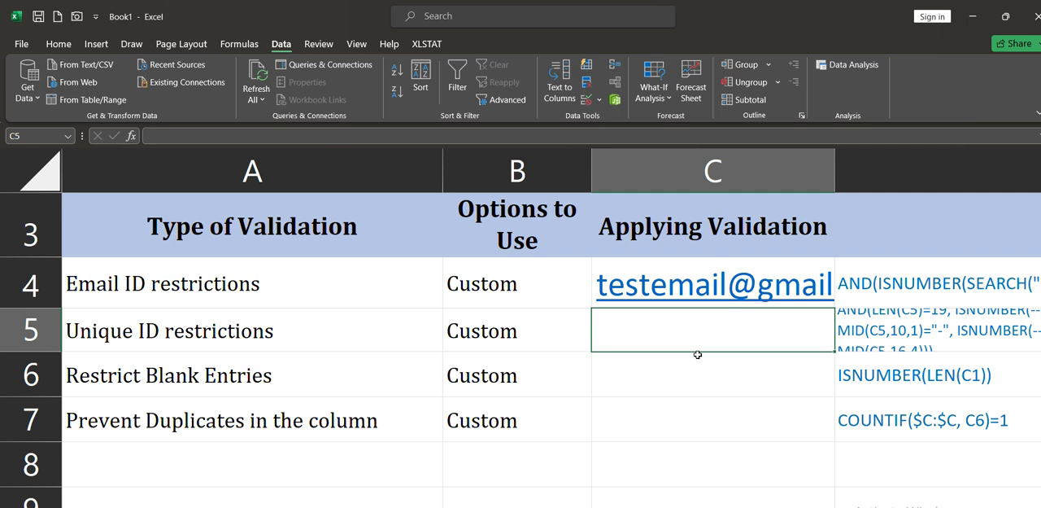
pyautogui.write('1234-')
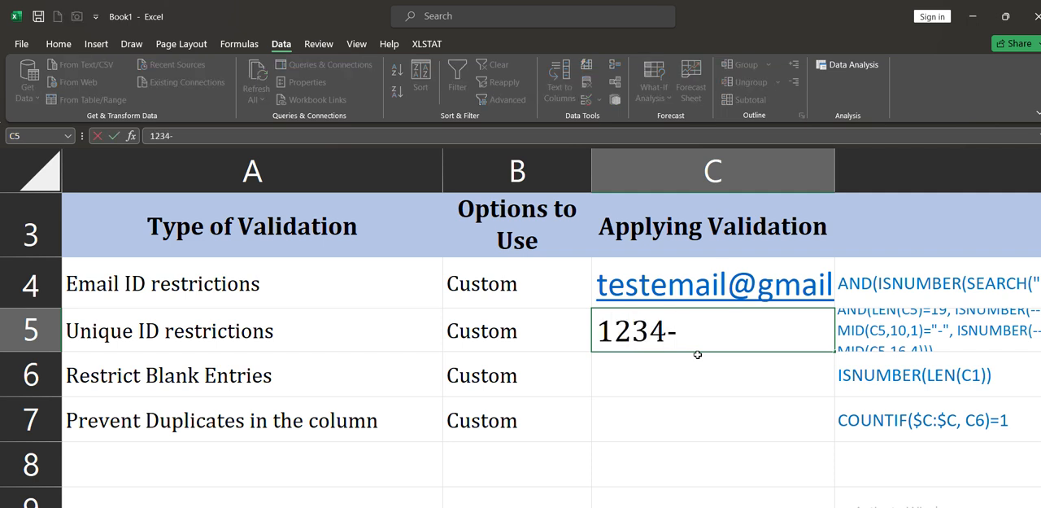
pyautogui.write('1234-1')
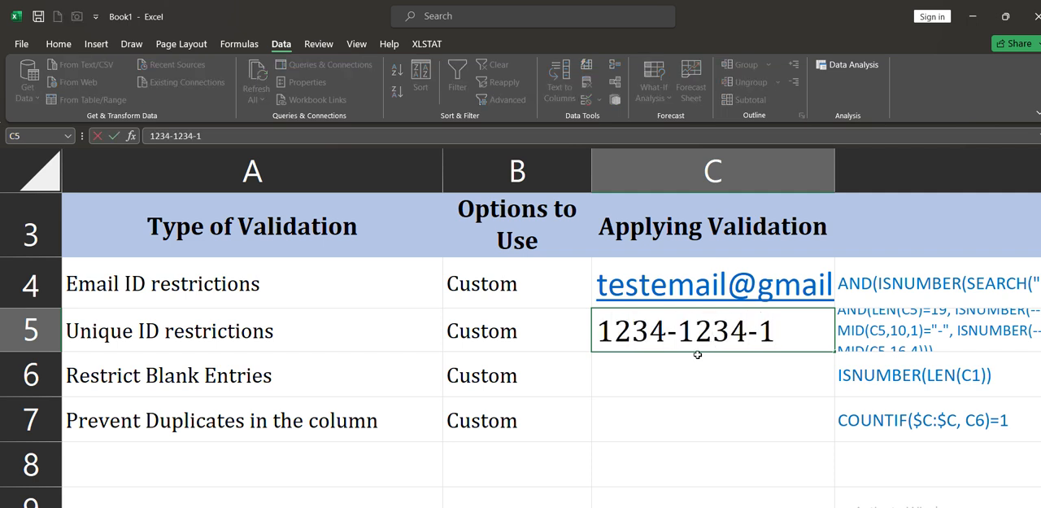
pyautogui.write('234-123')
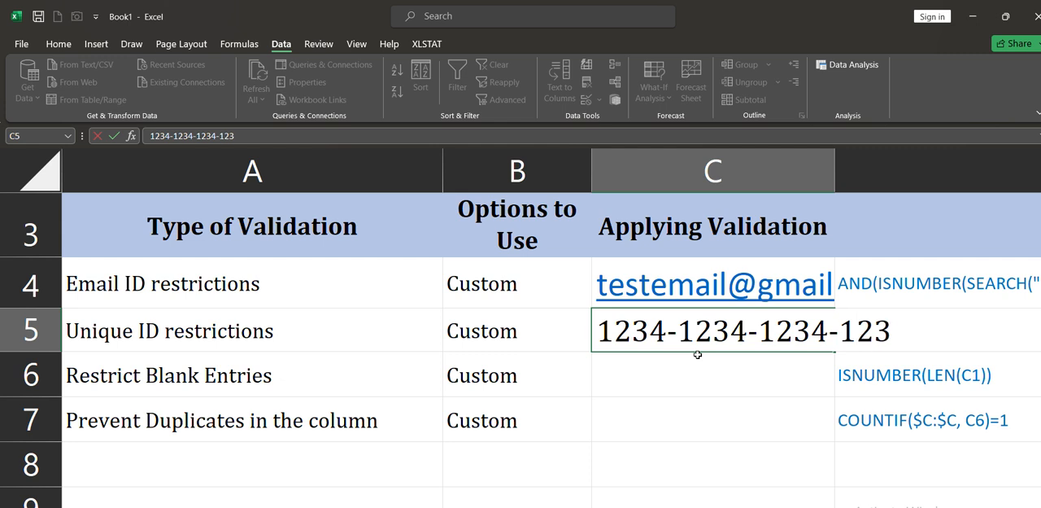
pyautogui.write('4')
pyautogui.press('Escape')
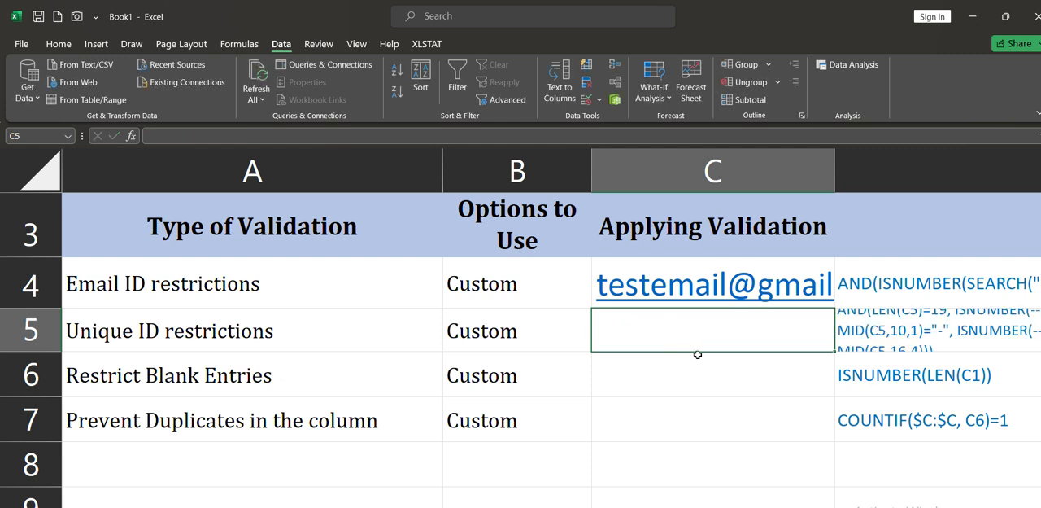
# Copy the complete unique ID validation formula text from D5
pyautogui.click(875, 328)
pyautogui.doubleClick(876, 330)
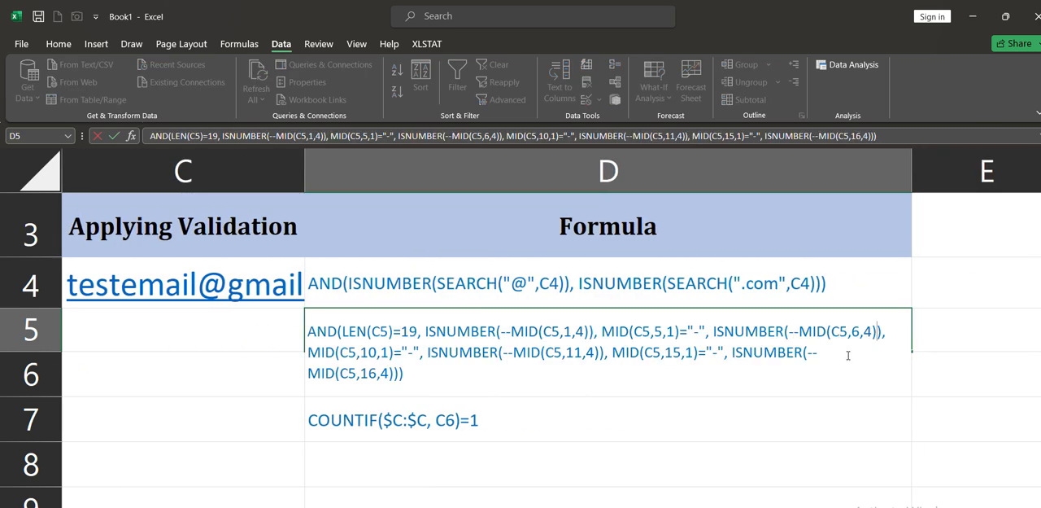
pyautogui.moveTo(706, 373); pyautogui.dragTo(276, 281)
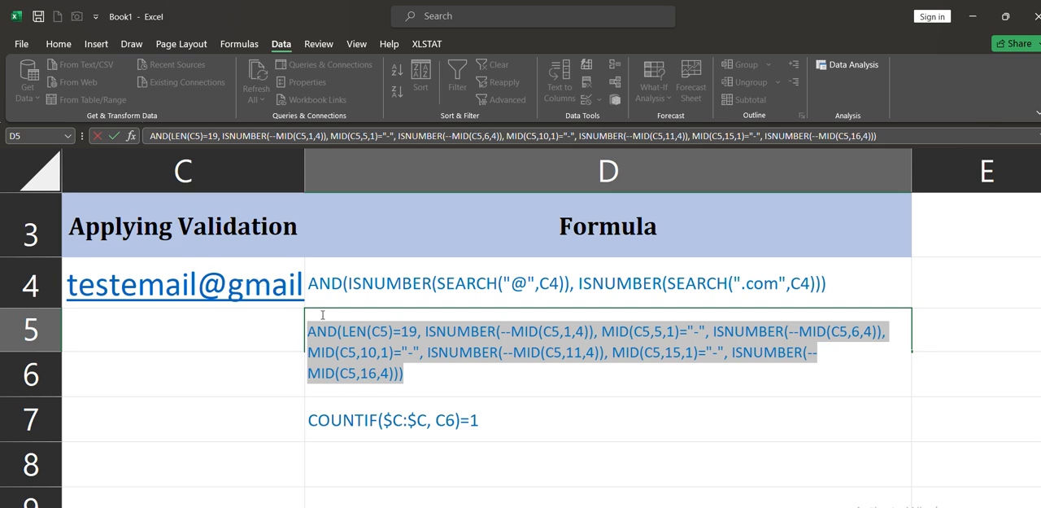
pyautogui.rightClick(379, 356)
pyautogui.click(412, 383)
pyautogui.click(415, 383)
# Apply Custom data validation to C5, using an equals sign followed by the copied unique ID formula
pyautogui.hscroll(-5, 268, 335)
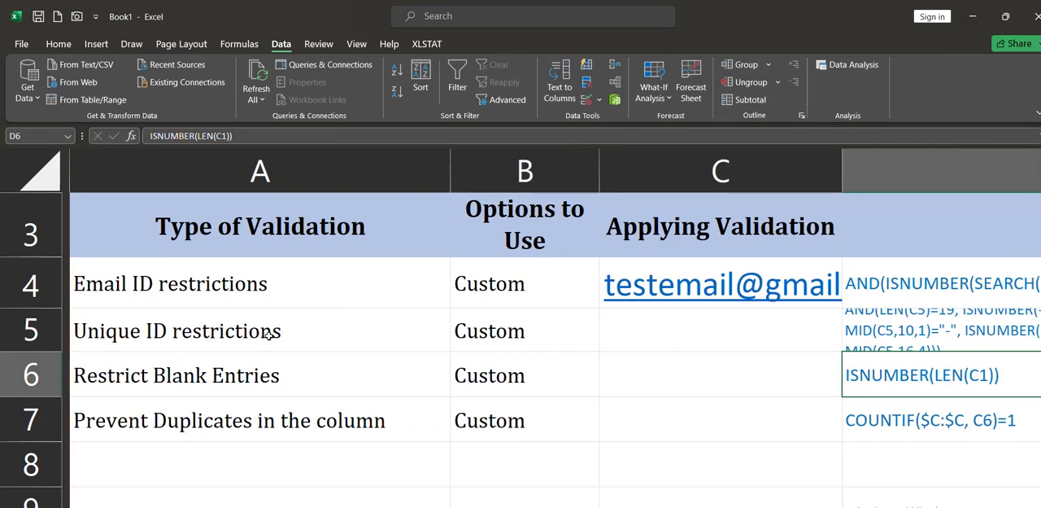
pyautogui.click(659, 336)
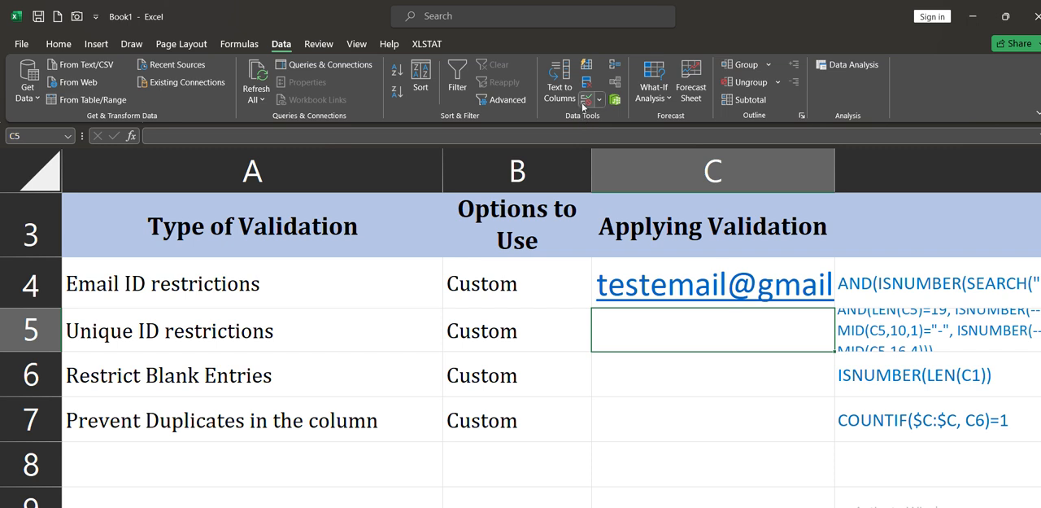
pyautogui.click(586, 100)
pyautogui.click(198, 183)
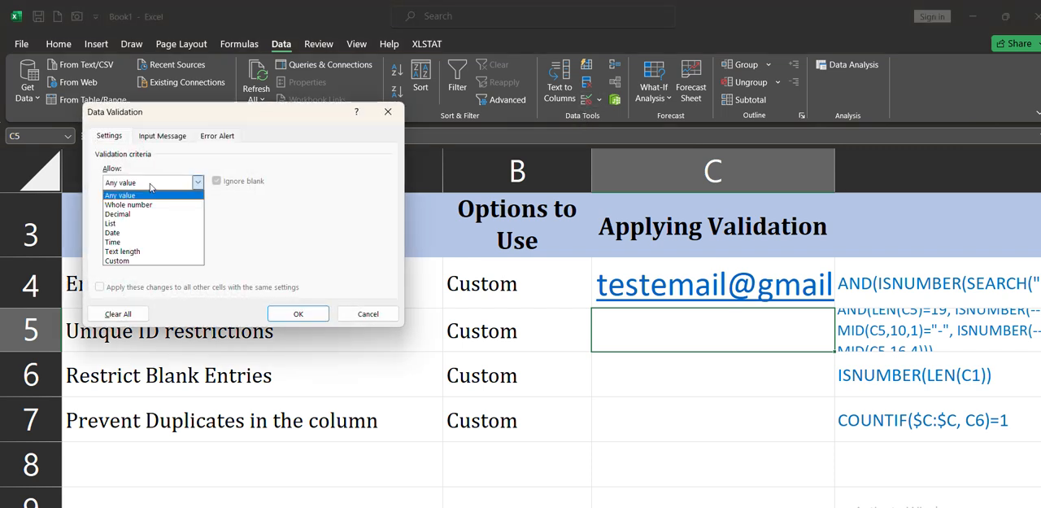
pyautogui.click(143, 265)
pyautogui.click(191, 241)
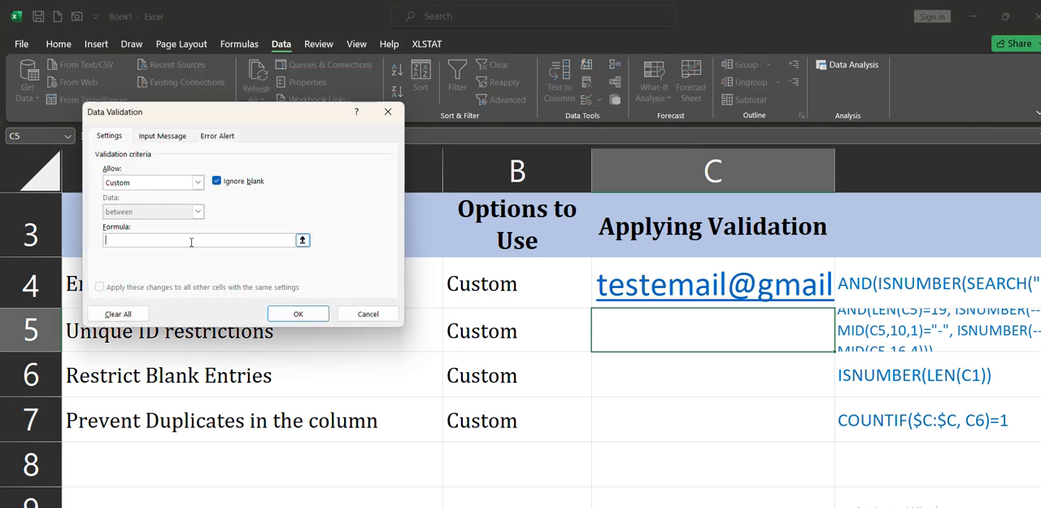
pyautogui.write('=')
pyautogui.hotkey('ctrl', 'v')
pyautogui.click(294, 314)
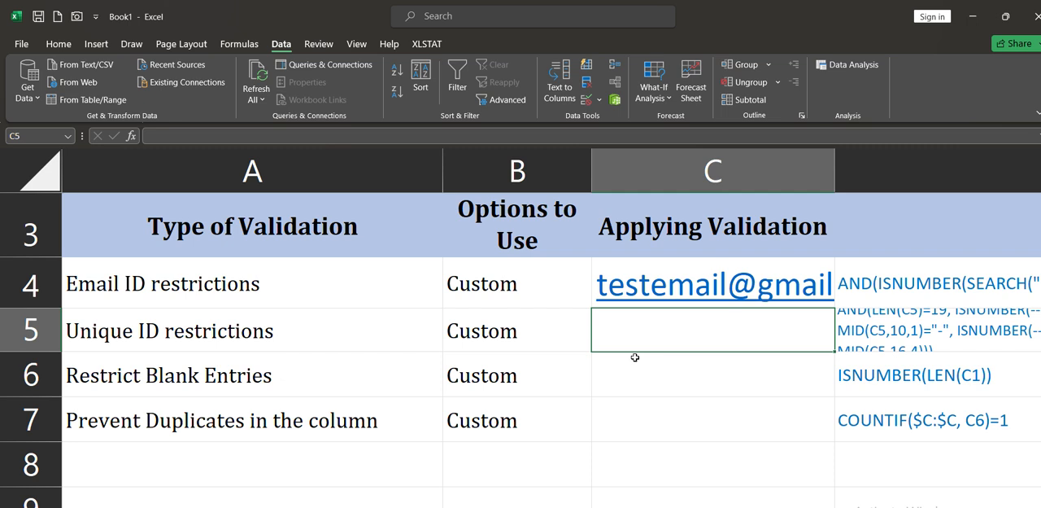
# Test the validation in C5 by entering a hyphenated ID with three four-digit groups and only three digits in the last group
pyautogui.write('2025-')
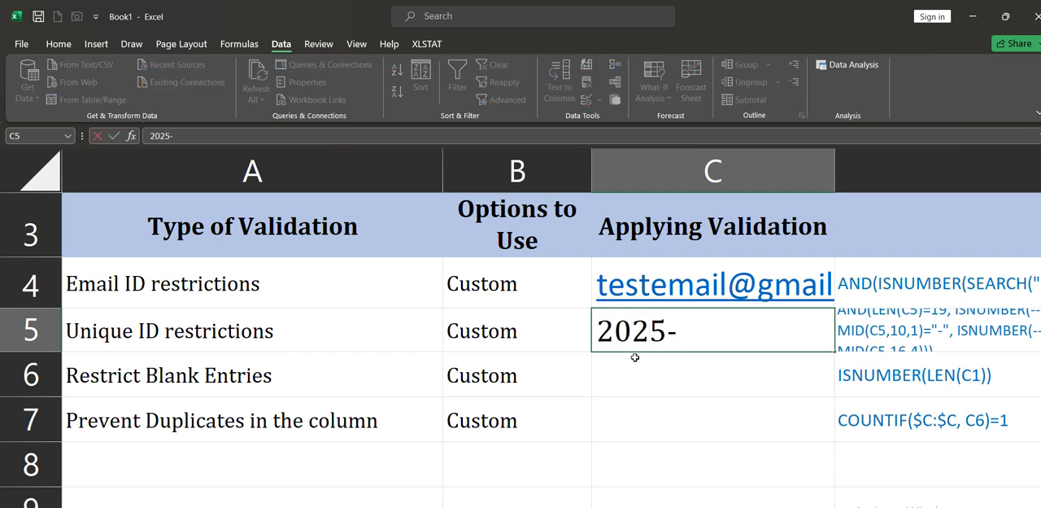
pyautogui.write('3456-')
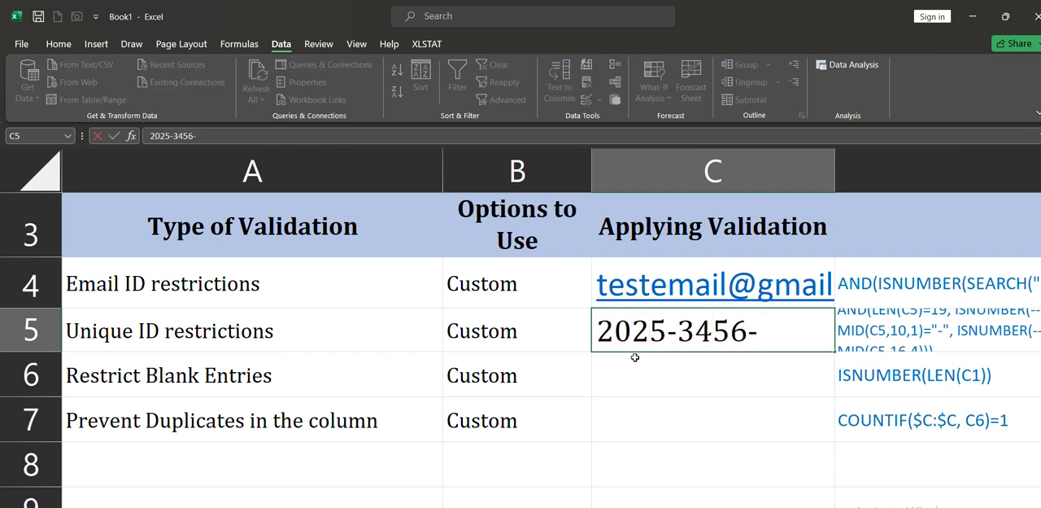
pyautogui.write('125')
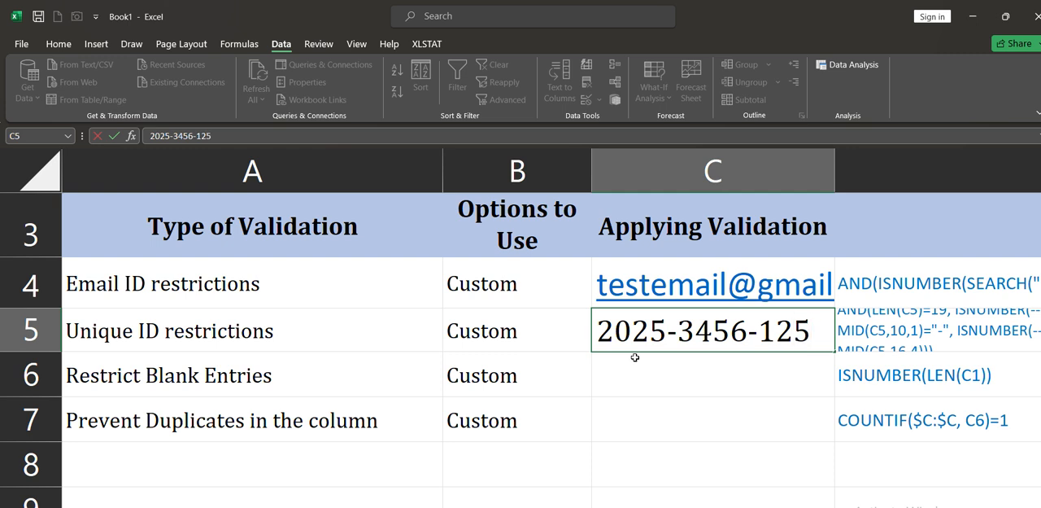
pyautogui.write('6-345')
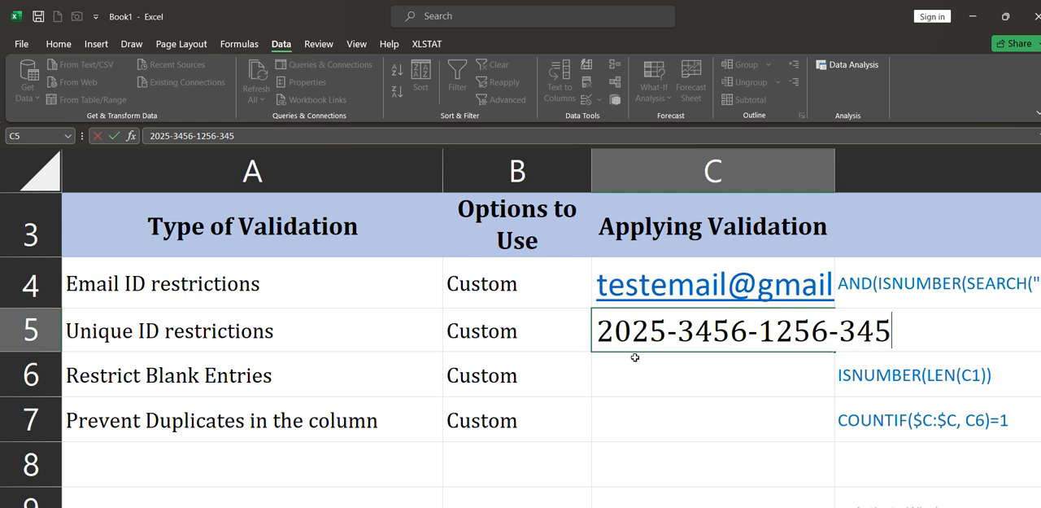
pyautogui.click(637, 362)
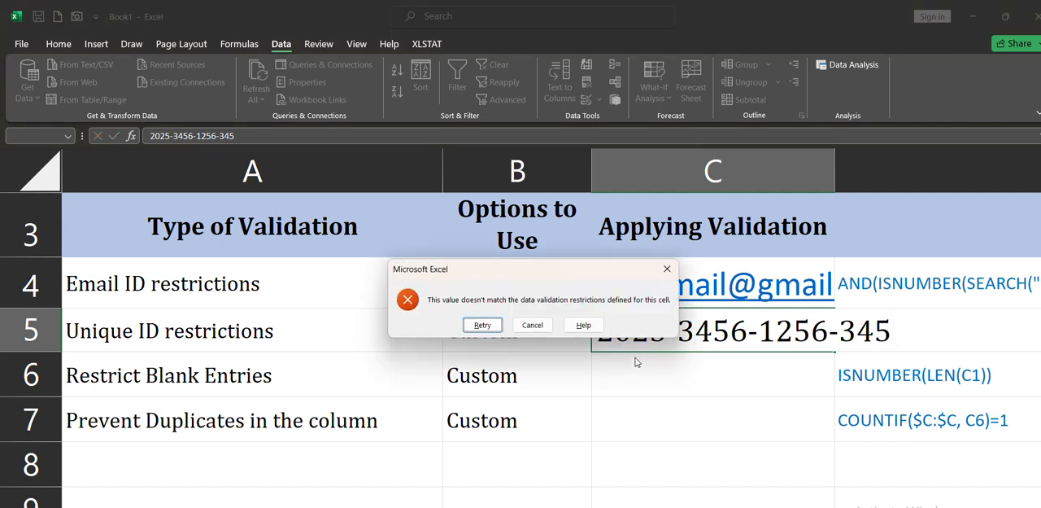
# Retry the entry in C5, adding a fourth digit to the last group of the ID
pyautogui.click(475, 325)
pyautogui.click(896, 327)
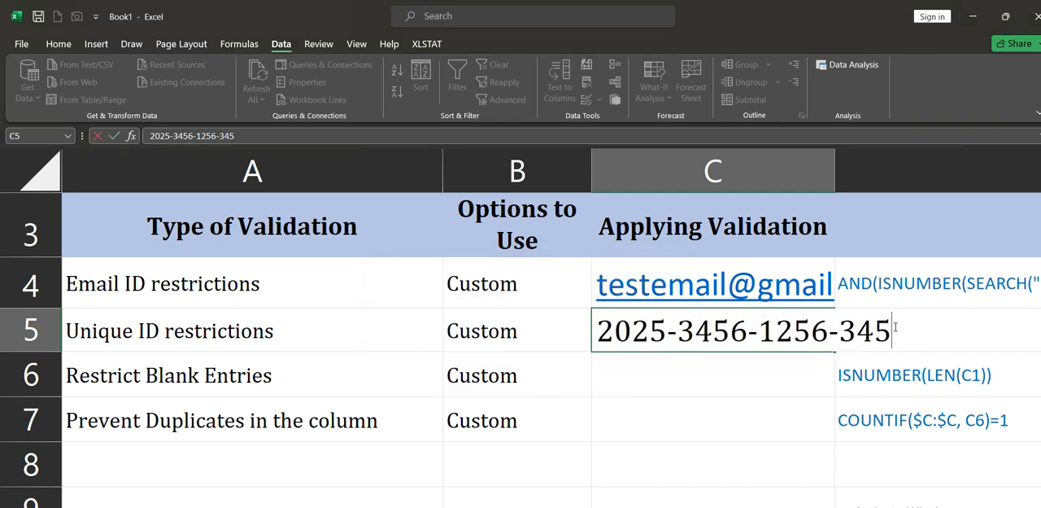
pyautogui.write('6')
pyautogui.press('Return')
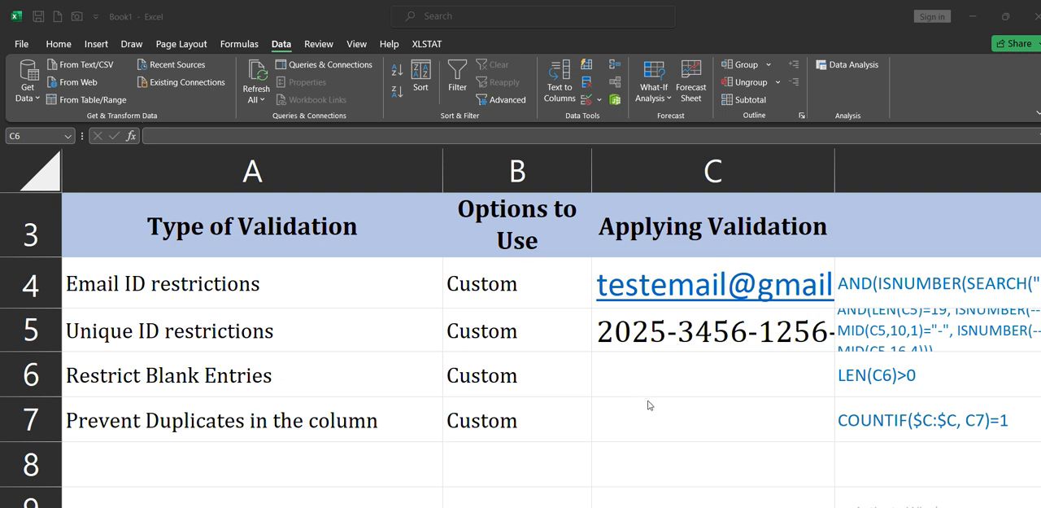
# Apply Custom data validation to C6 with the formula =LEN(C6)>0 and Ignore blank turned off
pyautogui.click(699, 379)
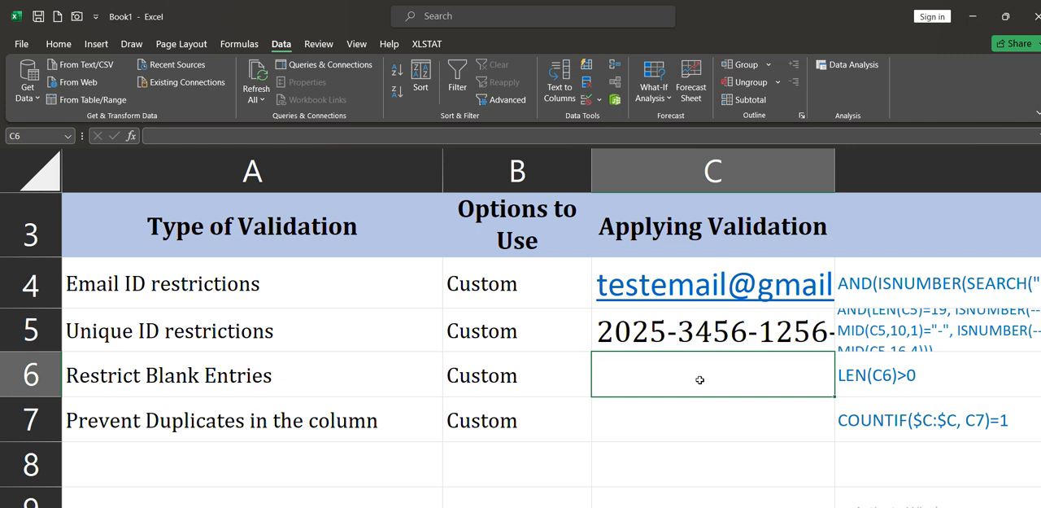
pyautogui.click(584, 100)
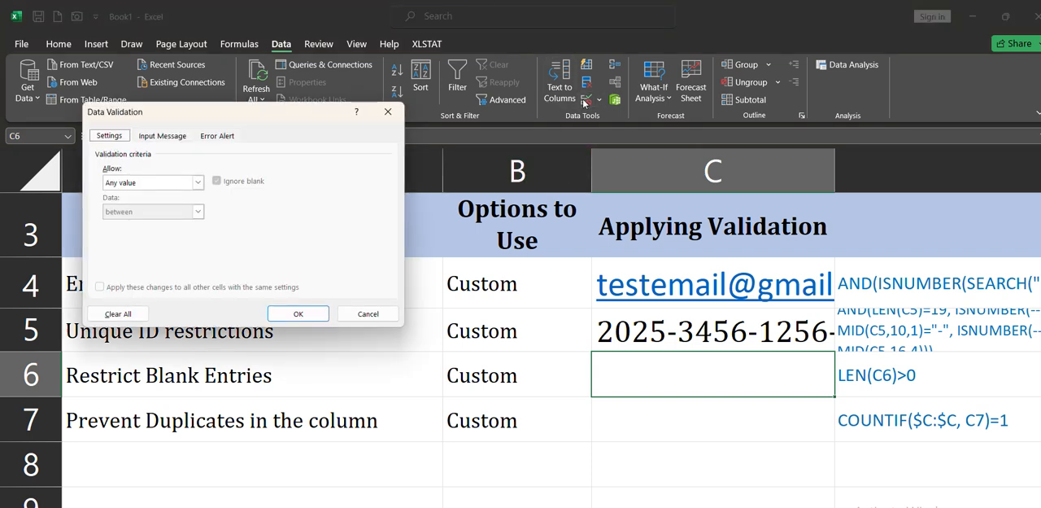
pyautogui.click(176, 184)
pyautogui.click(118, 260)
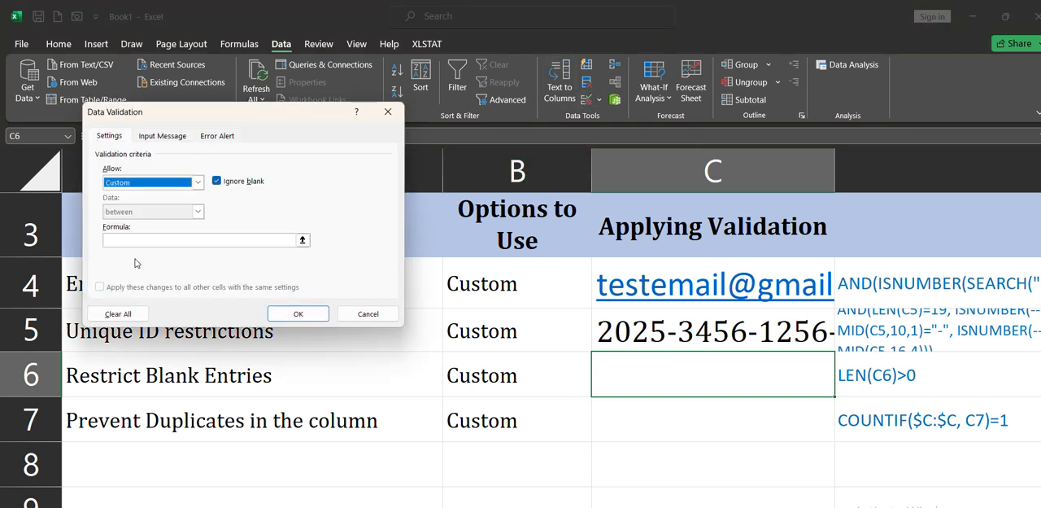
pyautogui.click(173, 241)
pyautogui.write('=LEN')
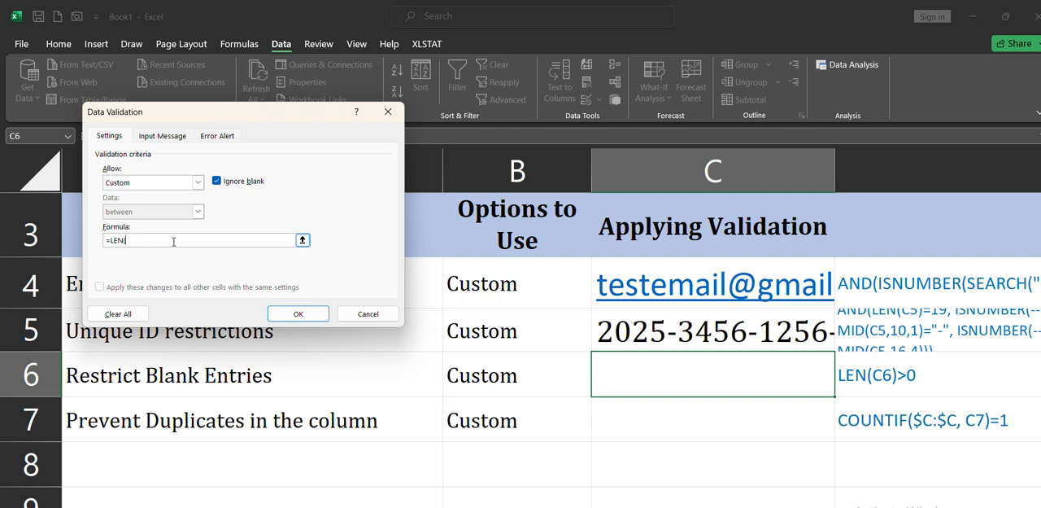
pyautogui.write('(C6)>0')
pyautogui.click(216, 182)
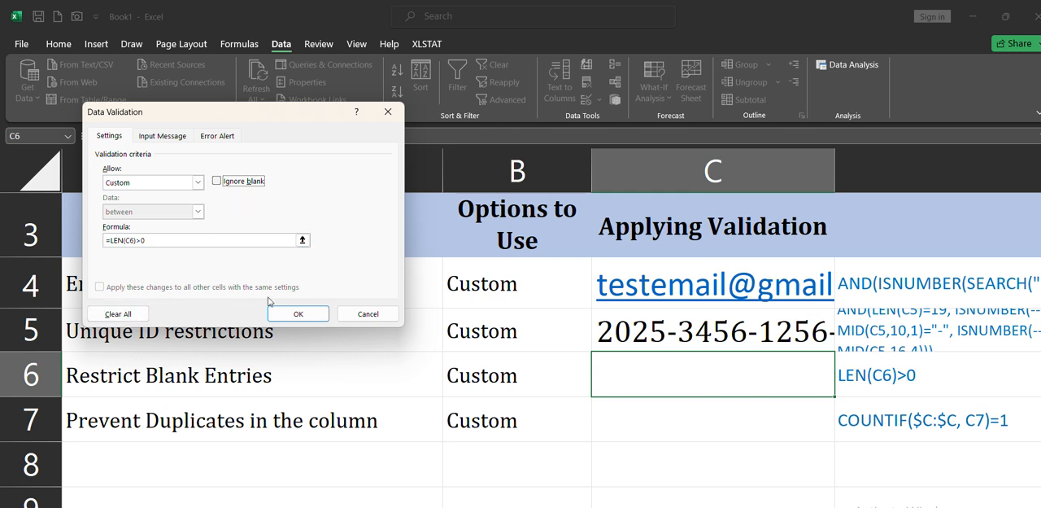
pyautogui.click(297, 315)
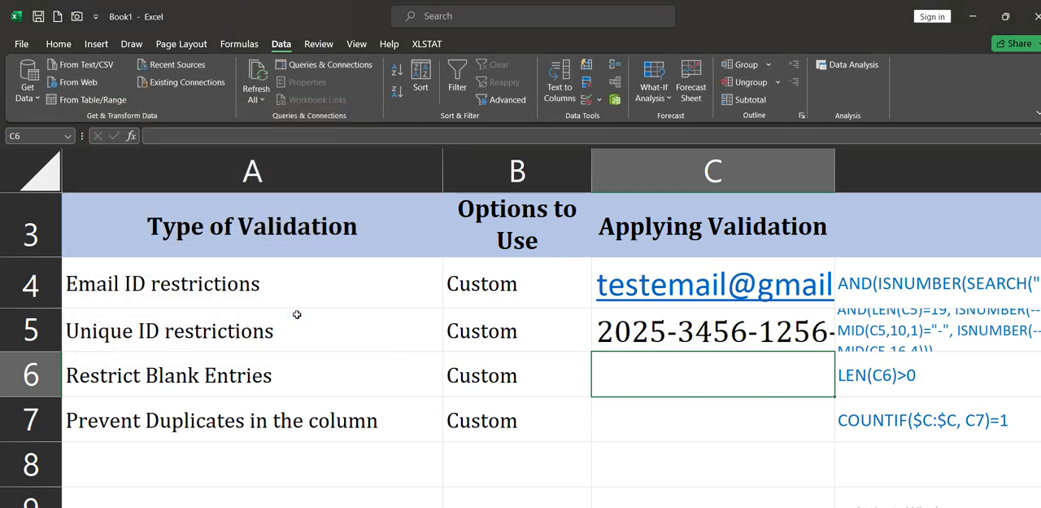
# Test the blank-entry rule by committing C6 while it is empty, and dismiss the alert
pyautogui.doubleClick(693, 378)
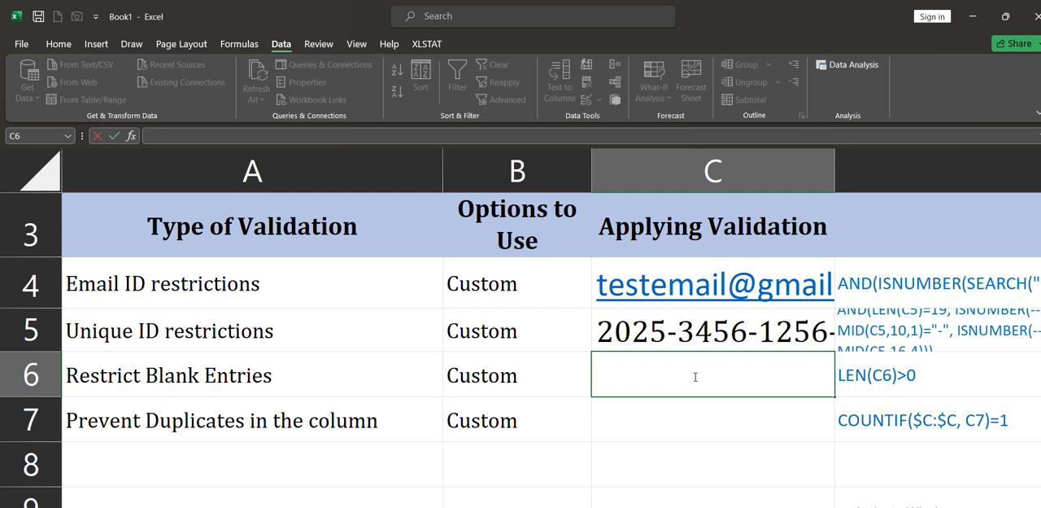
pyautogui.press('Return')
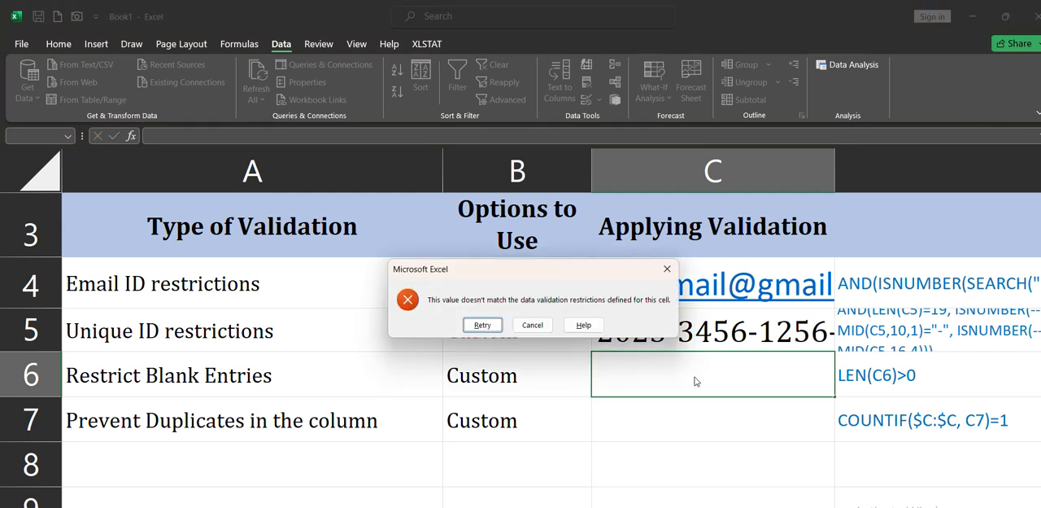
pyautogui.click(667, 269)
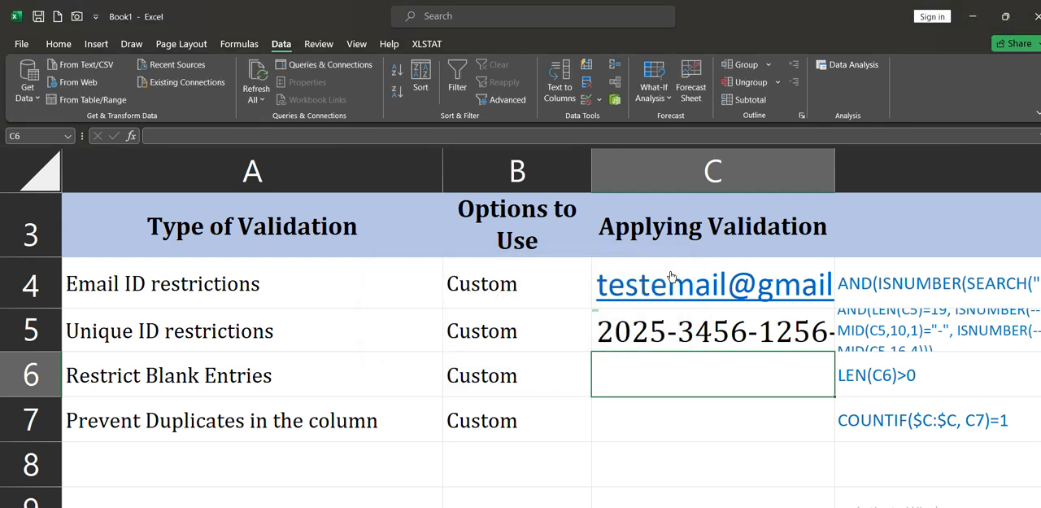
# Test non-blank values in C6 by entering F, 0, 1 and finally * one after another
pyautogui.write('F')
pyautogui.press('Return')
pyautogui.press('Up')
pyautogui.write('0')
pyautogui.press('Return')
pyautogui.press('Up')
pyautogui.write('1')
pyautogui.press('Return')
pyautogui.press('Up')
pyautogui.write('*')
pyautogui.press('Return')
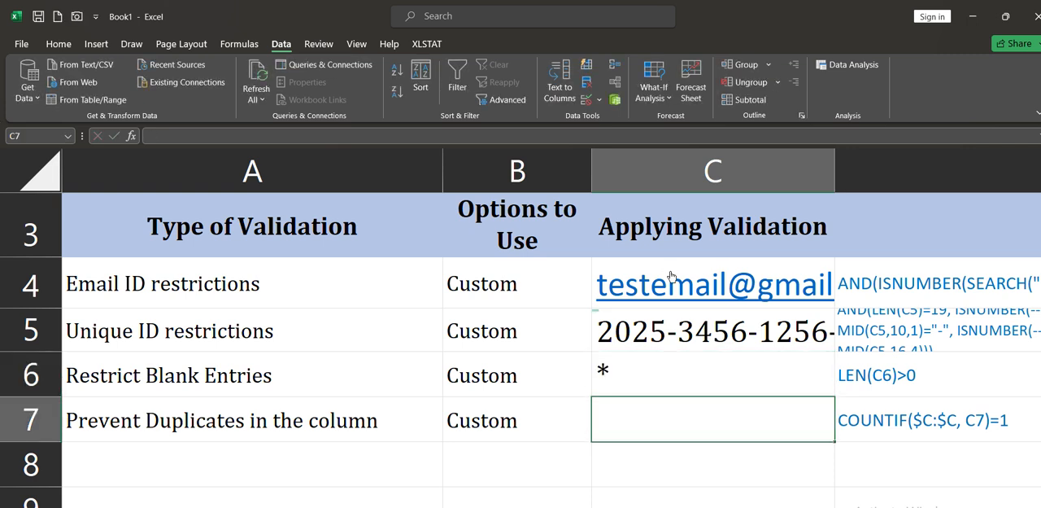
# Try to clear the contents of C6 and commit it as blank, dismissing the alert
pyautogui.press('Up')
pyautogui.press('BackSpace')
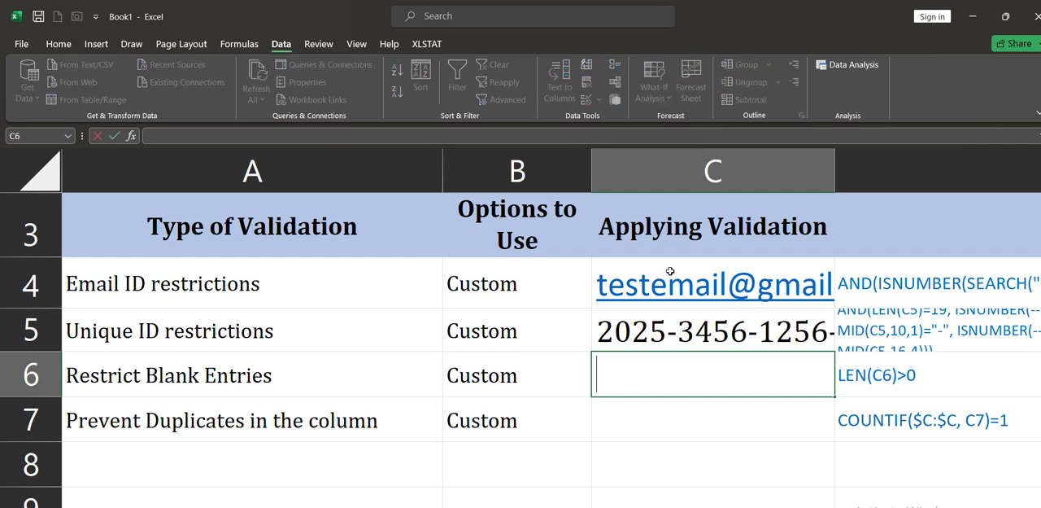
pyautogui.press('Return')
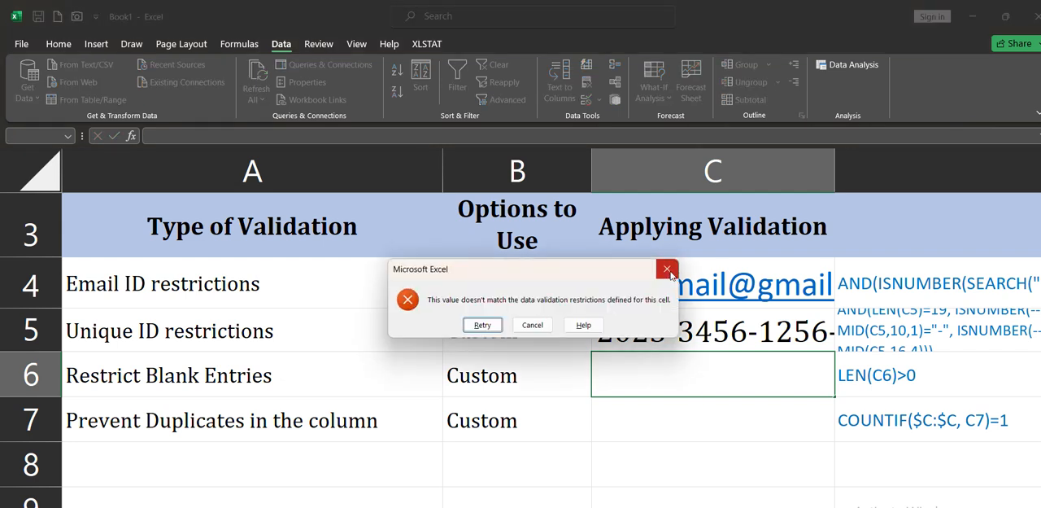
pyautogui.click(667, 270)
pyautogui.press('Return')
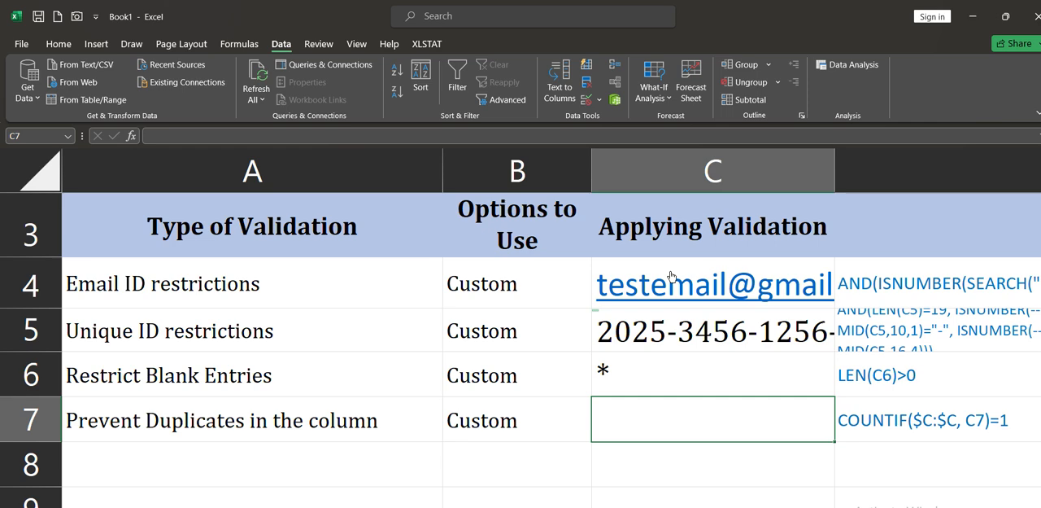
pyautogui.scroll(-2, 671, 277)
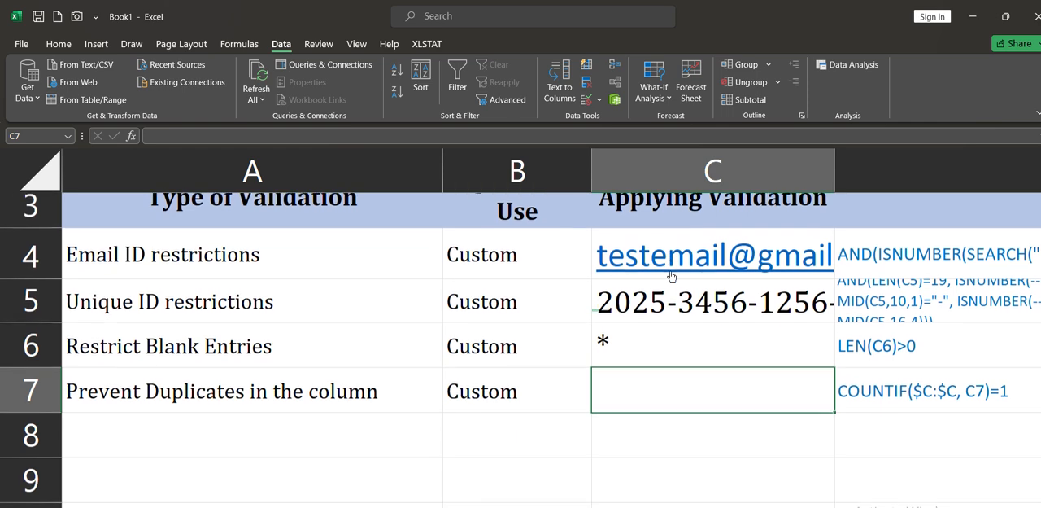
pyautogui.scroll(-1, 670, 271)
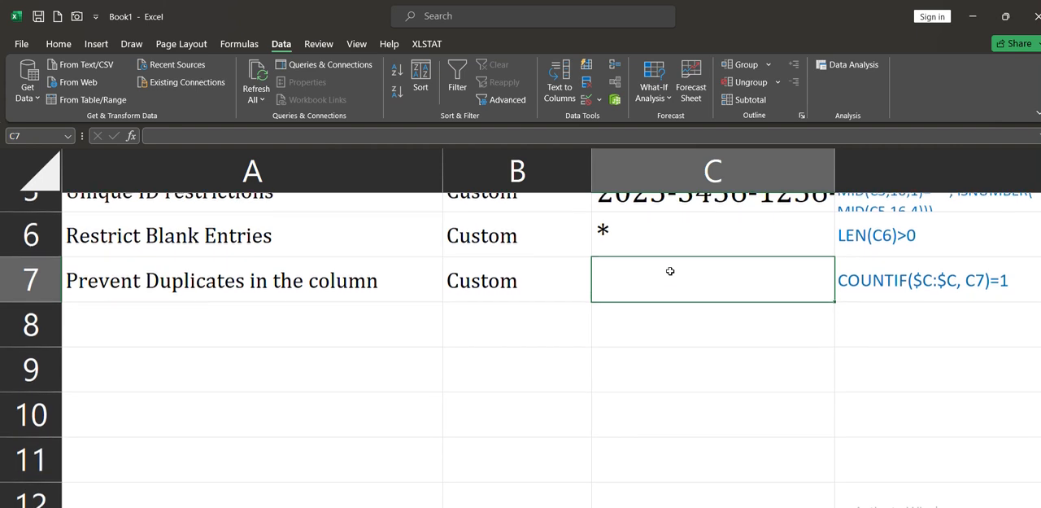
pyautogui.hotkey('shift', 'Down')
pyautogui.hotkey('shift', 'Down')
pyautogui.hotkey('shift', 'Down')
pyautogui.hotkey('shift', 'Down')
pyautogui.hotkey('shift', 'Down')
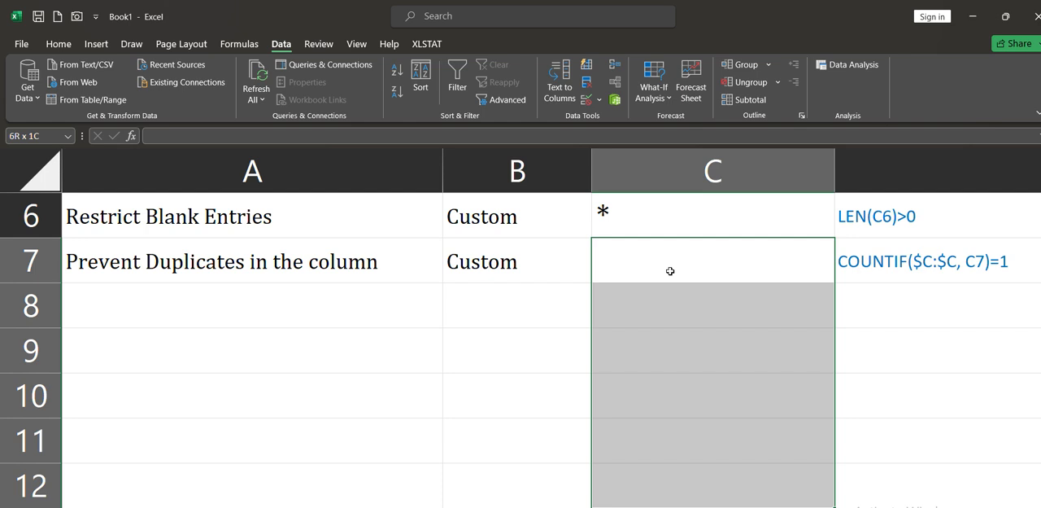
pyautogui.click(584, 99)
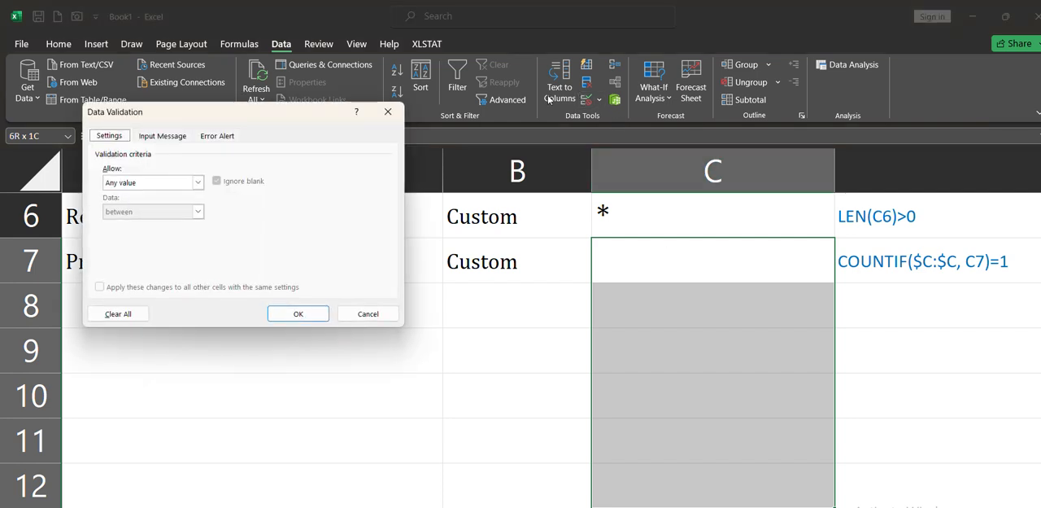
pyautogui.click(150, 182)
pyautogui.click(140, 263)
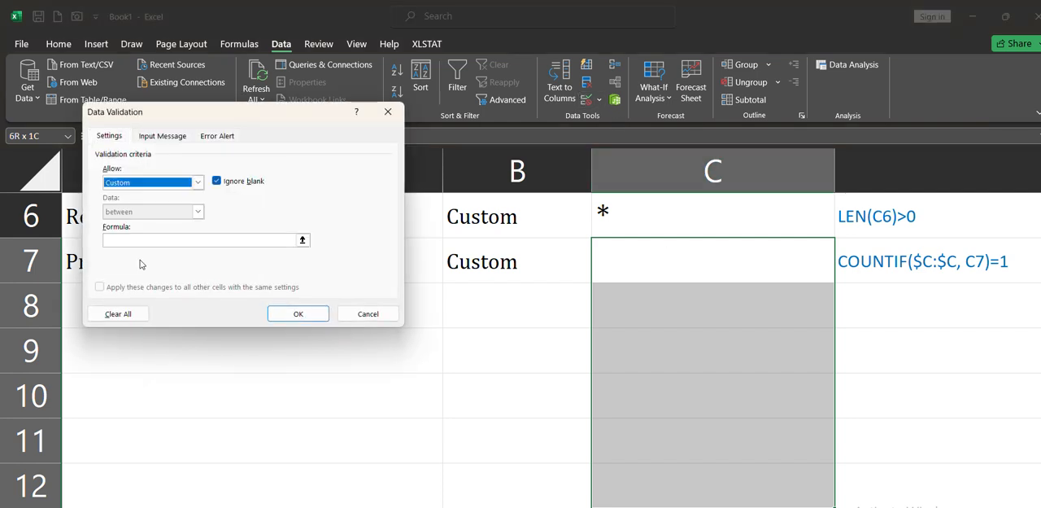
pyautogui.click(364, 316)
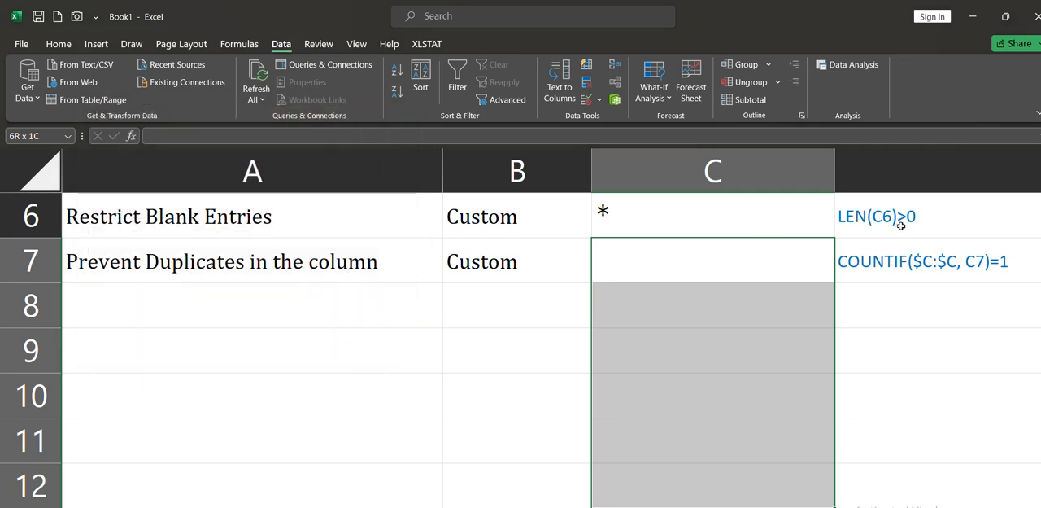
# Copy the formula text COUNTIF($C:$C, C7)=1 from D7 and leave the cell unchanged
pyautogui.doubleClick(916, 255)
pyautogui.moveTo(746, 273); pyautogui.dragTo(216, 260)
pyautogui.hotkey('ctrl', 'c')
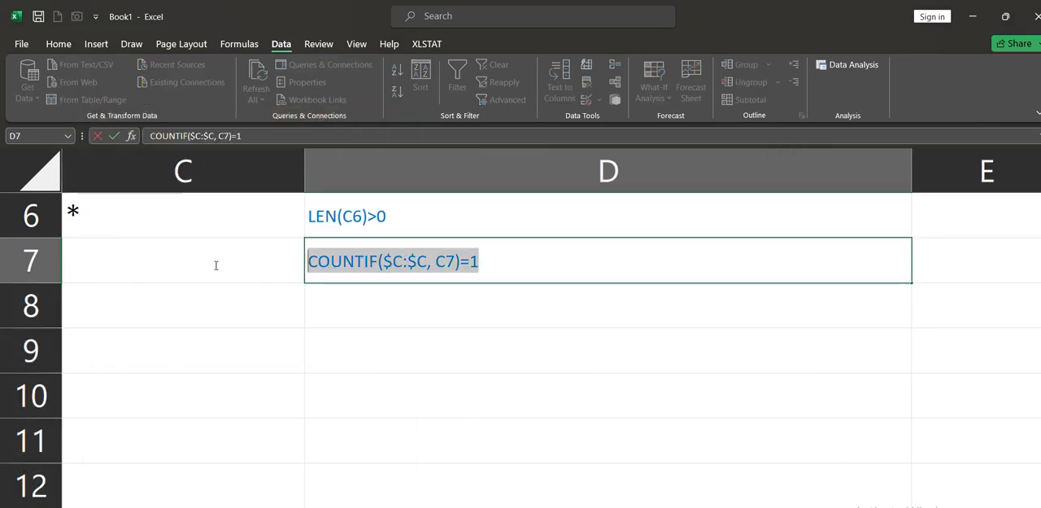
pyautogui.press('Return')
pyautogui.hscroll(-5, 215, 264)
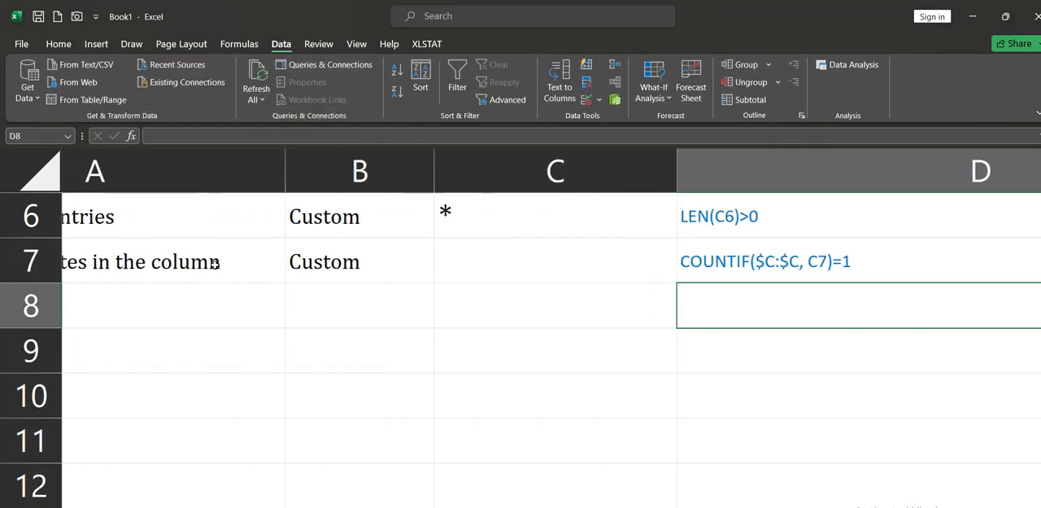
# Apply Custom data validation to C7:C12 with the formula =COUNTIF($C:$C, C7)=1
pyautogui.click(626, 264)
pyautogui.moveTo(626, 264); pyautogui.dragTo(623, 482)
pyautogui.click(585, 99)
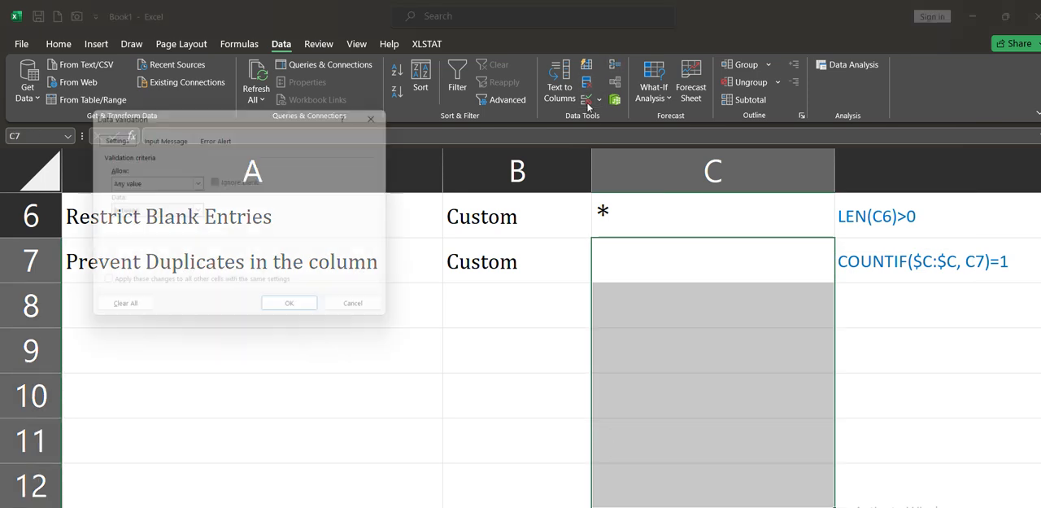
pyautogui.click(197, 182)
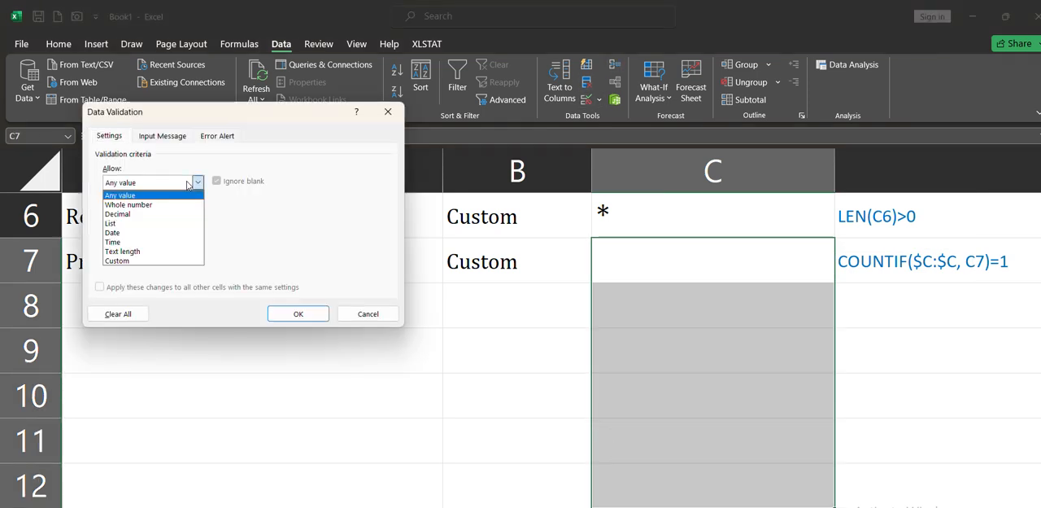
pyautogui.click(143, 264)
pyautogui.click(179, 240)
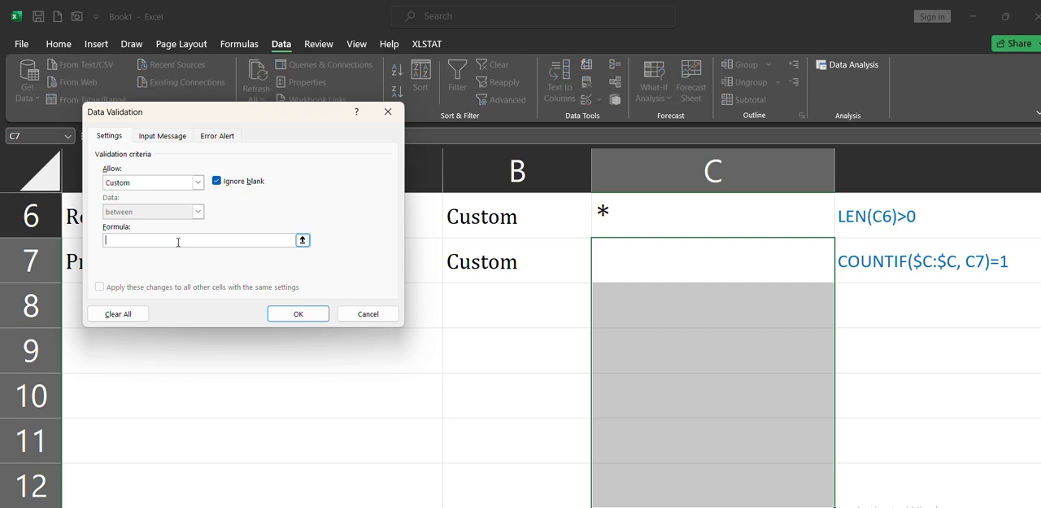
pyautogui.write('=')
pyautogui.hotkey('ctrl', 'v')
pyautogui.click(326, 314)
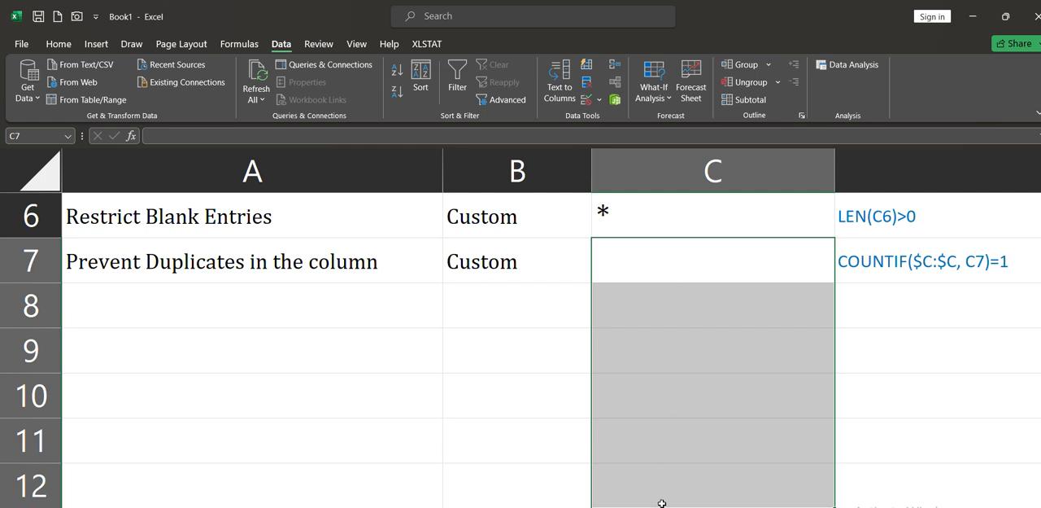
# Enter Test in C7, discarding the suggested autocomplete text
pyautogui.click(684, 258)
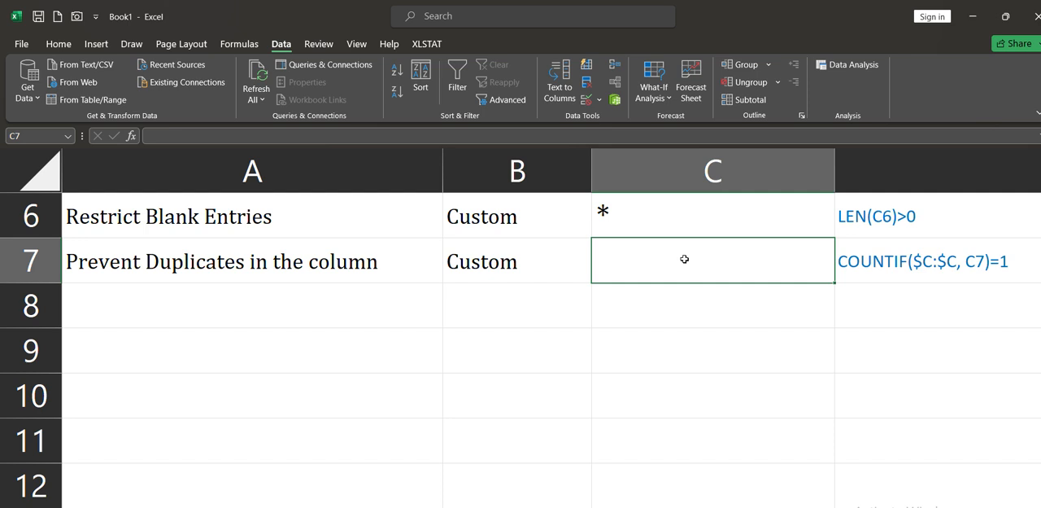
pyautogui.write('TS')
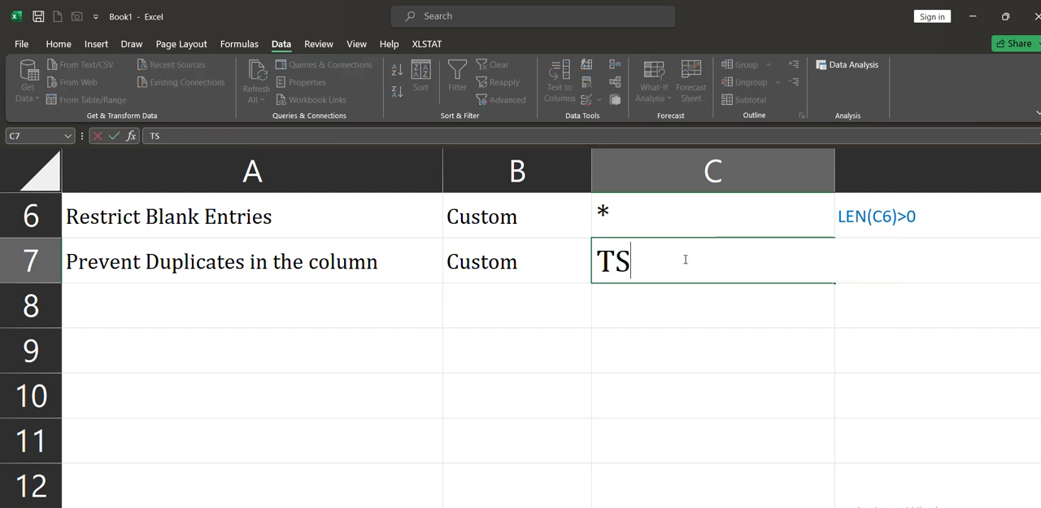
pyautogui.press('BackSpace')
pyautogui.write('este')
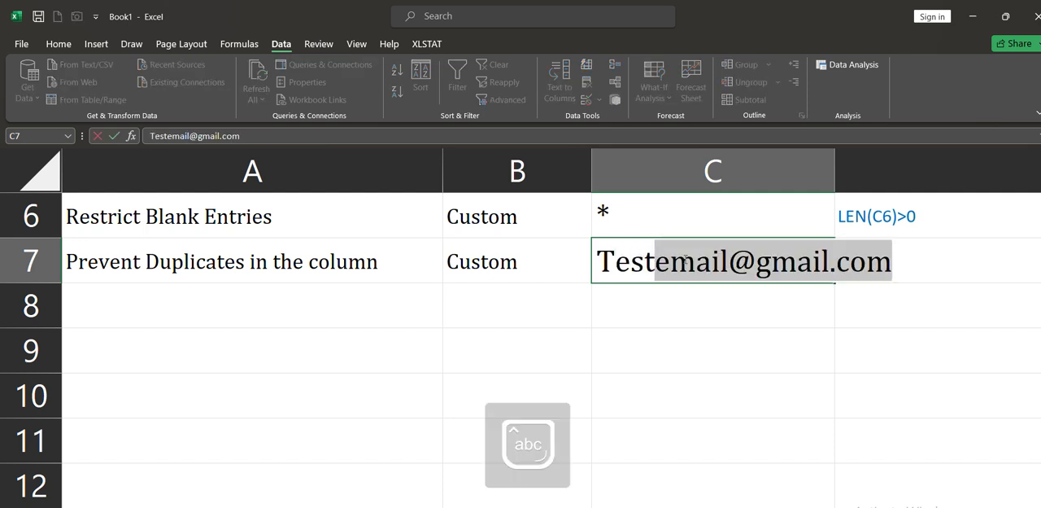
pyautogui.press('BackSpace')
pyautogui.press('Return')
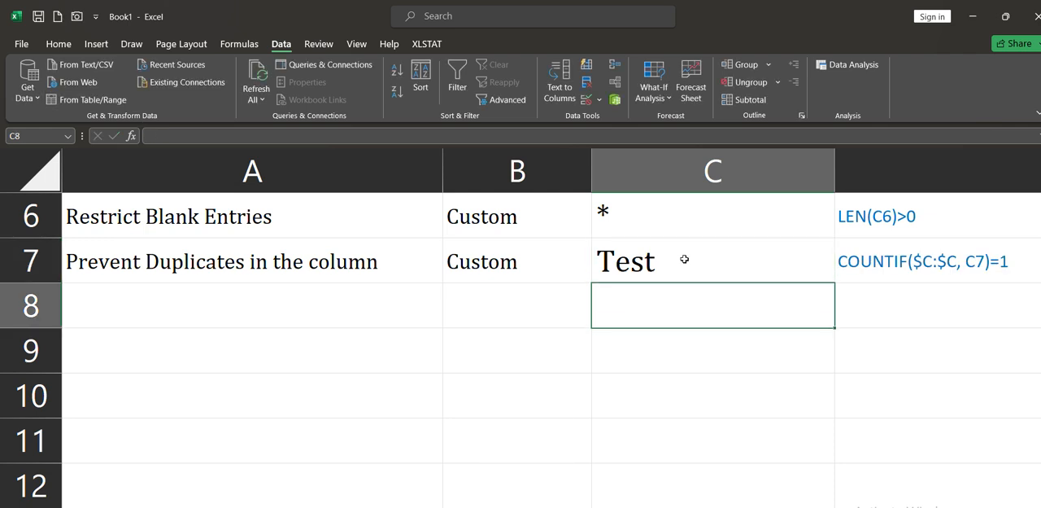
# Test the duplicate rule by entering test in C8, and dismiss the alert
pyautogui.write('test')
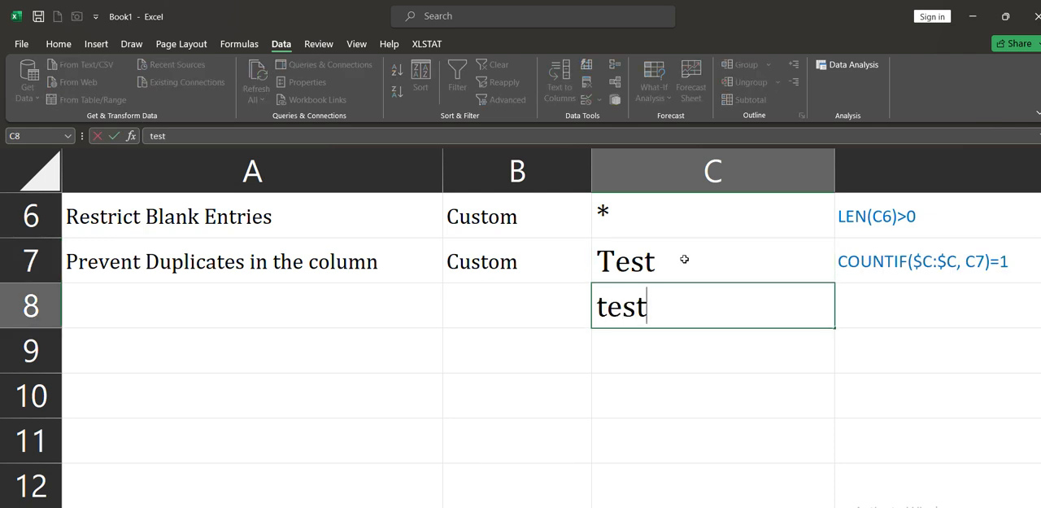
pyautogui.press('Return')
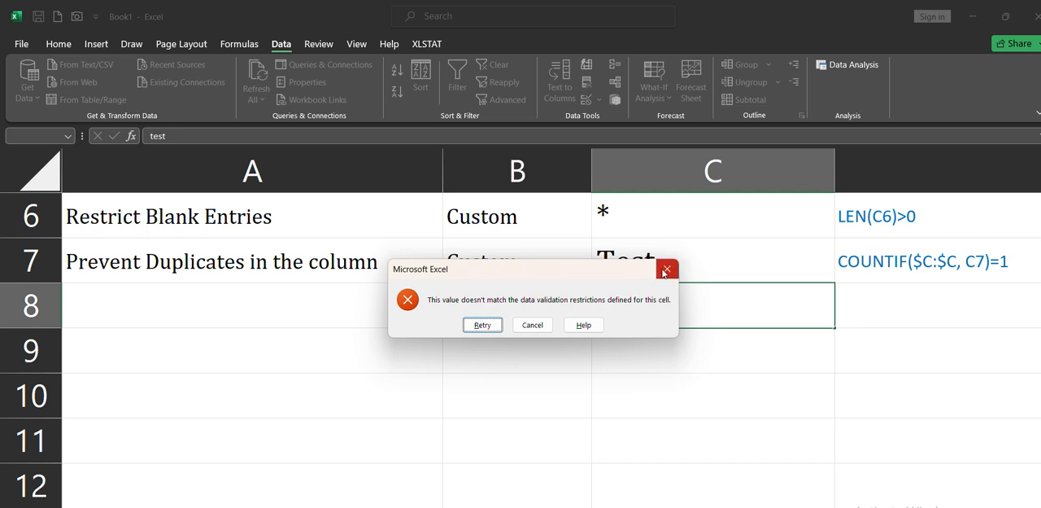
pyautogui.press('Escape')
# Enter test1, without a space, in C8
pyautogui.write('test 1')
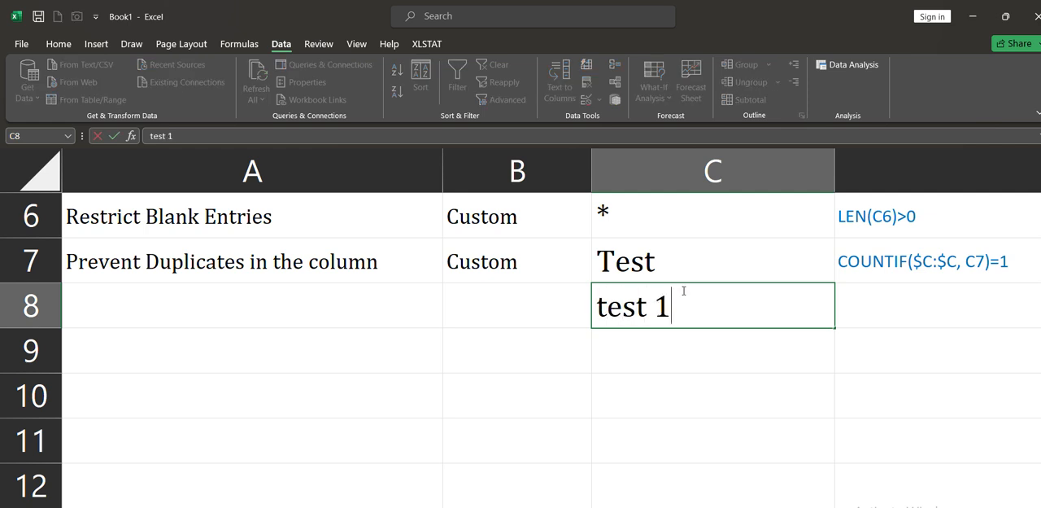
pyautogui.press('BackSpace')
pyautogui.press('BackSpace')
pyautogui.write('1')
pyautogui.press('Return')
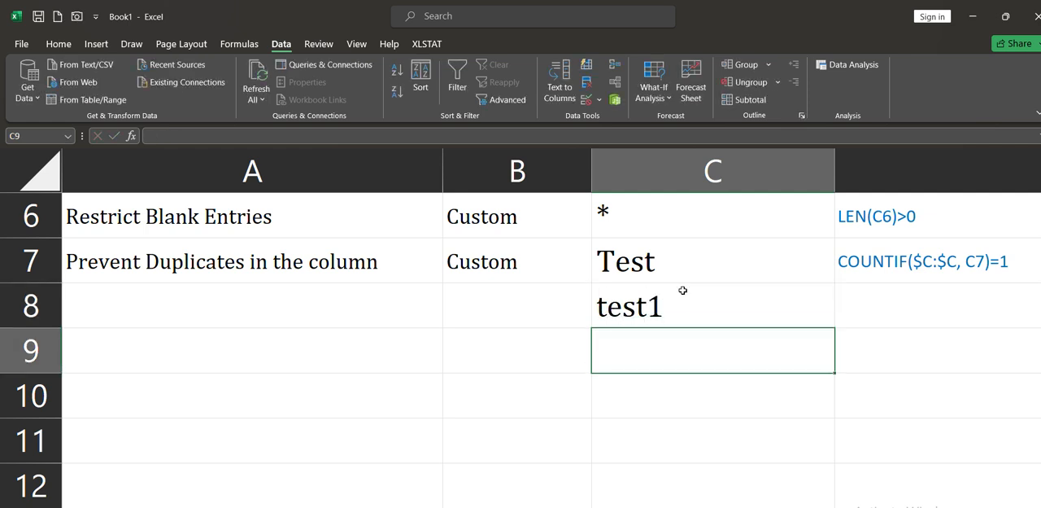
# Enter test 1, with a space, in C9
pyautogui.write('ts')
pyautogui.press('BackSpace')
pyautogui.write('est')
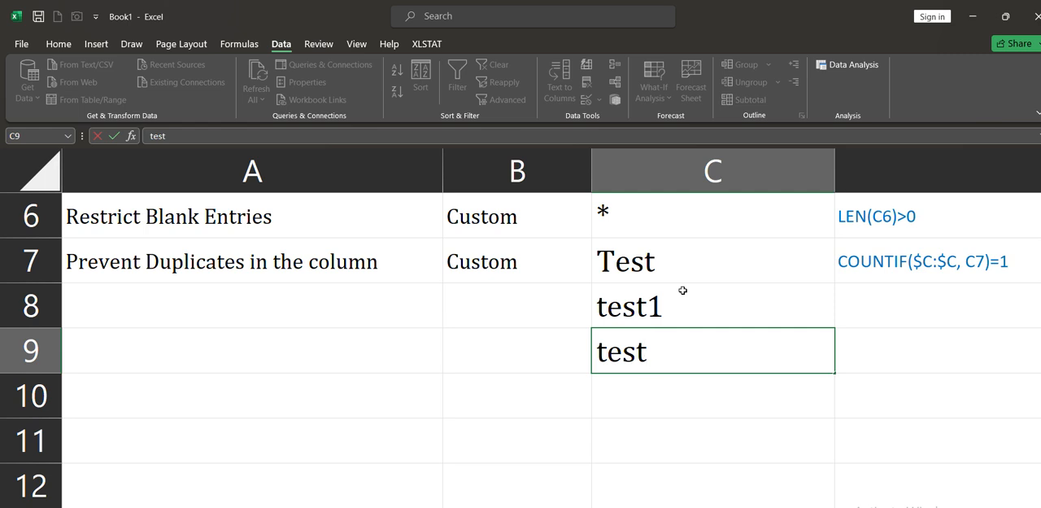
pyautogui.write(' 1')
pyautogui.press('Return')
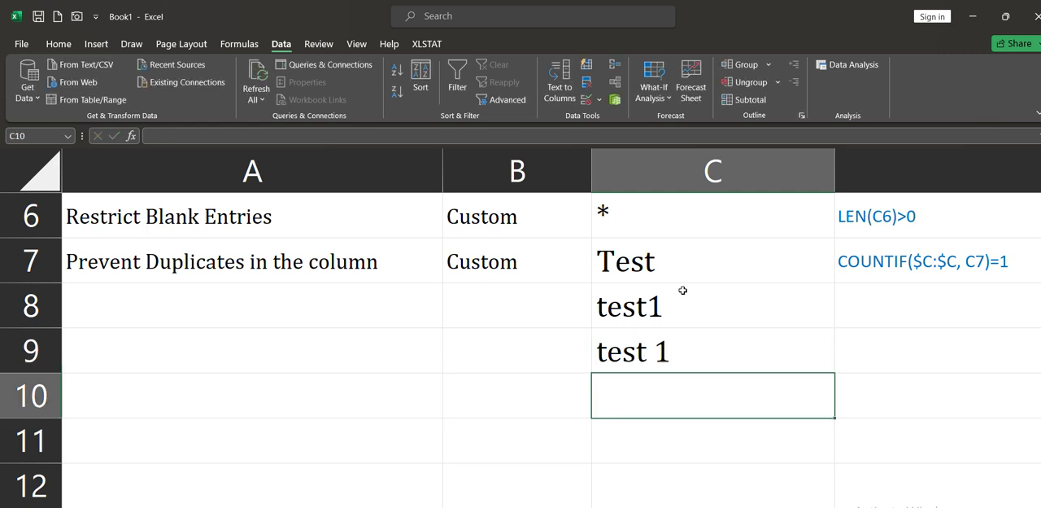
# Try the duplicate value test 1 in C10, retry after the alert, and enter test 2 instead
pyautogui.write('test 1')
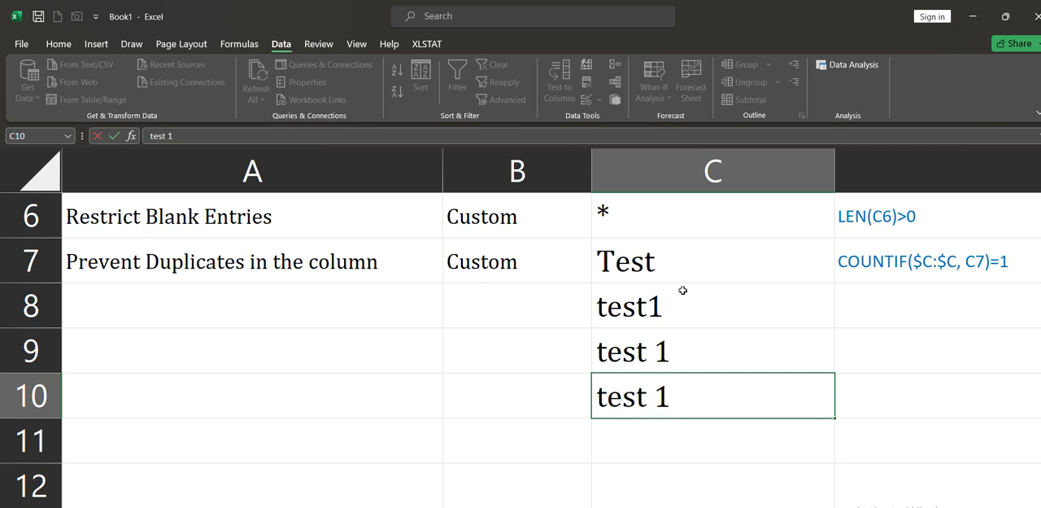
pyautogui.press('Return')
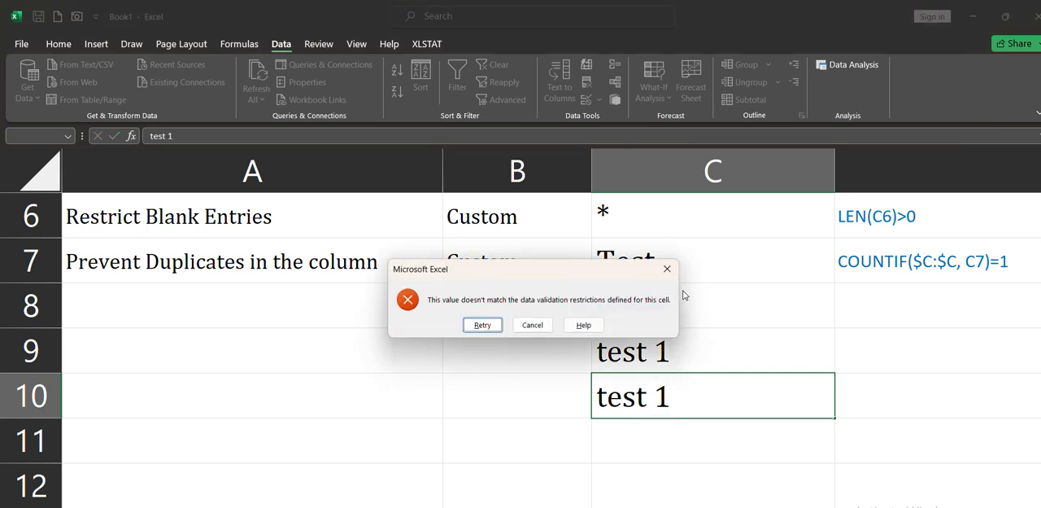
pyautogui.click(479, 324)
pyautogui.press('End')
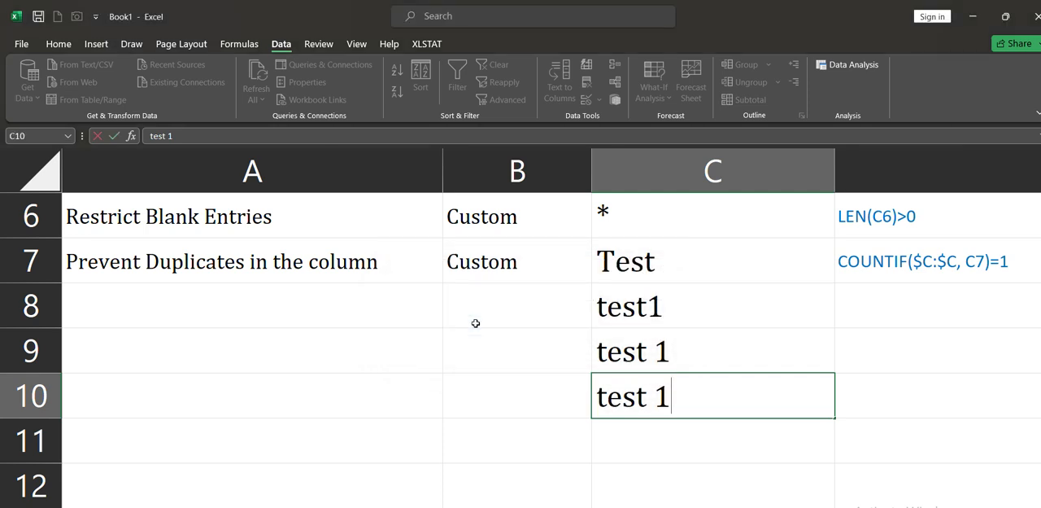
pyautogui.press('BackSpace')
pyautogui.write('2')
pyautogui.click(645, 481)
# Test the duplicate rule by entering test 2 in C12, retry after the alert, and cancel the entry
pyautogui.write('test 2')
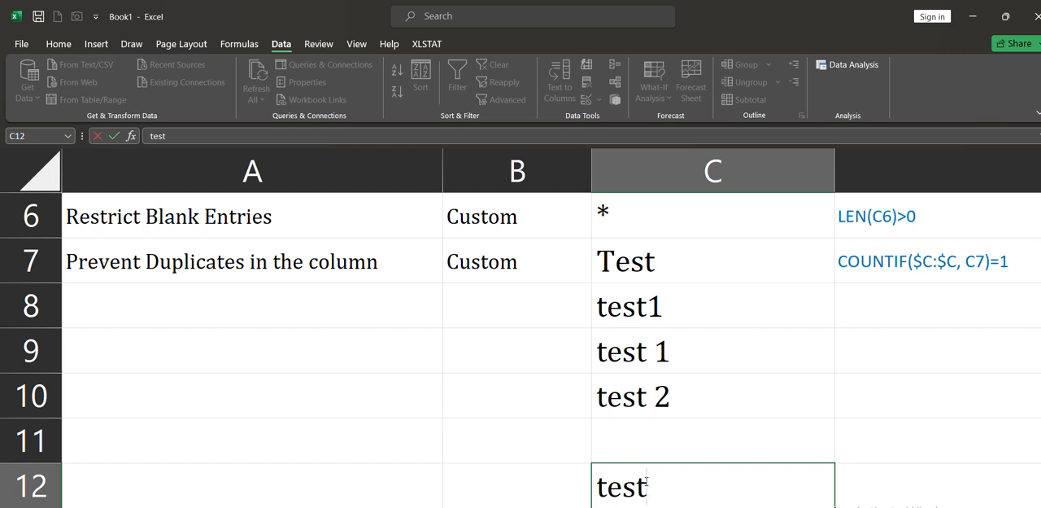
pyautogui.press('Return')
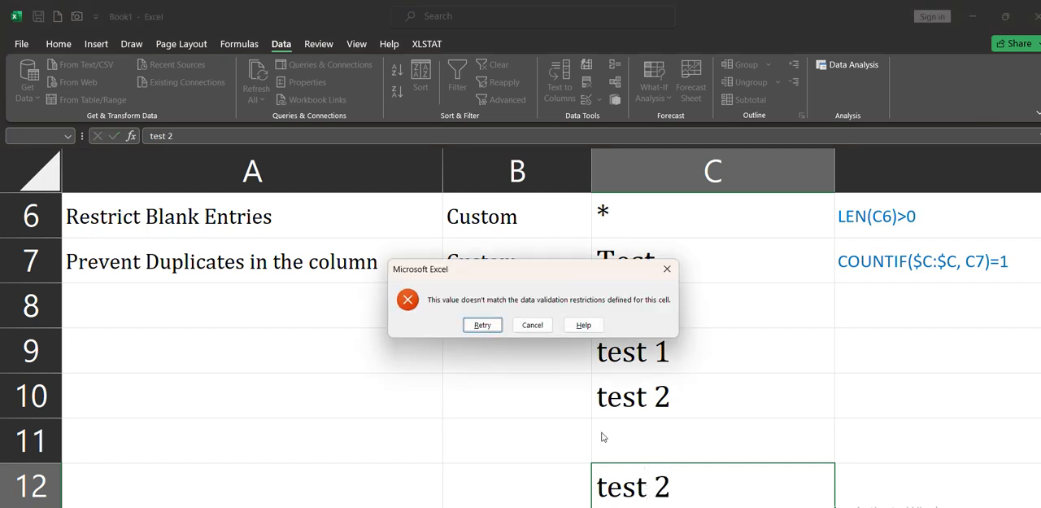
pyautogui.click(487, 326)
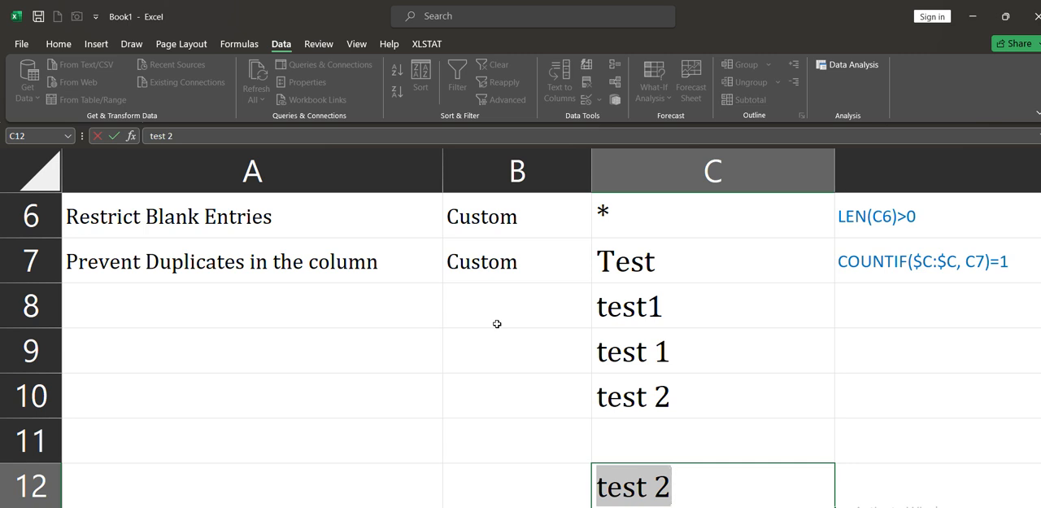
pyautogui.press('Escape')
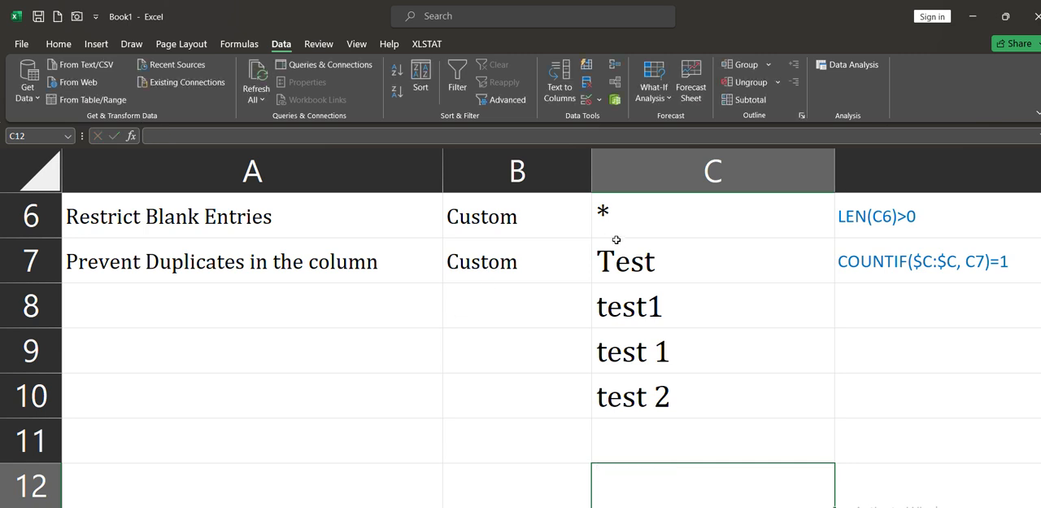